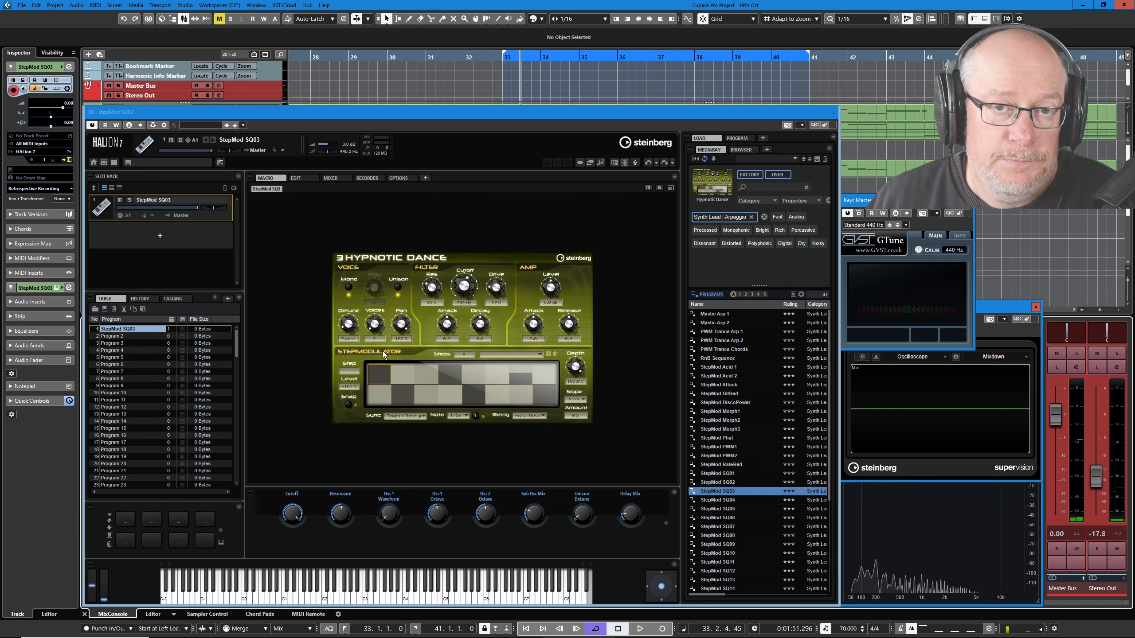
Step: Examine the zone's step modulator and its unison voice control settings, comparing them with the macro page
{"action": "left_click", "coordinate": [296, 179]}
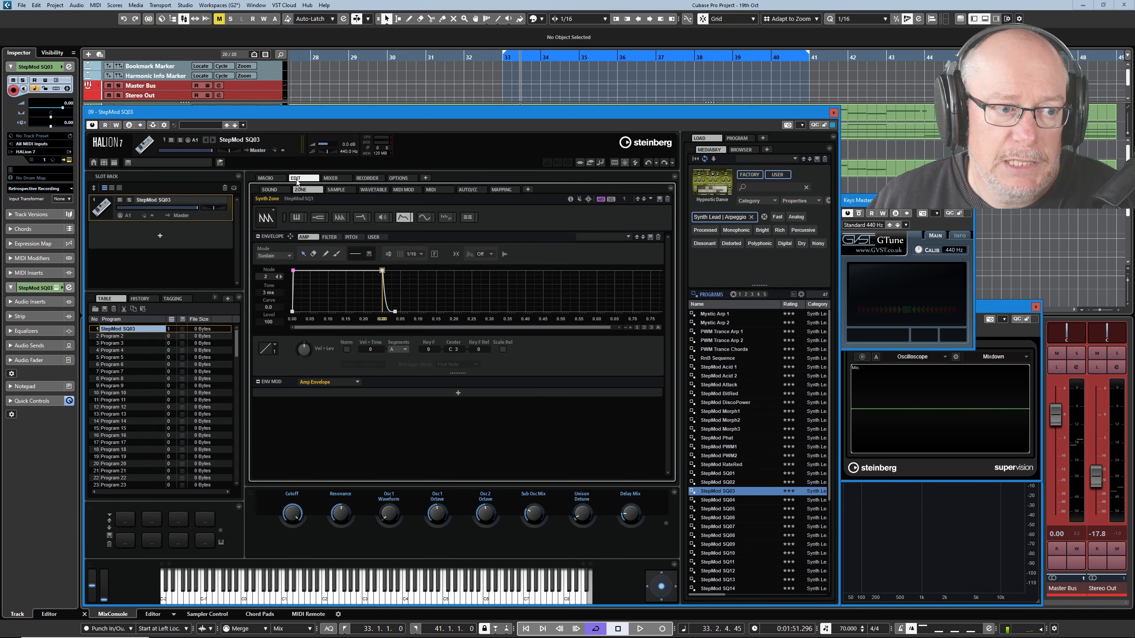
{"action": "left_click", "coordinate": [452, 219]}
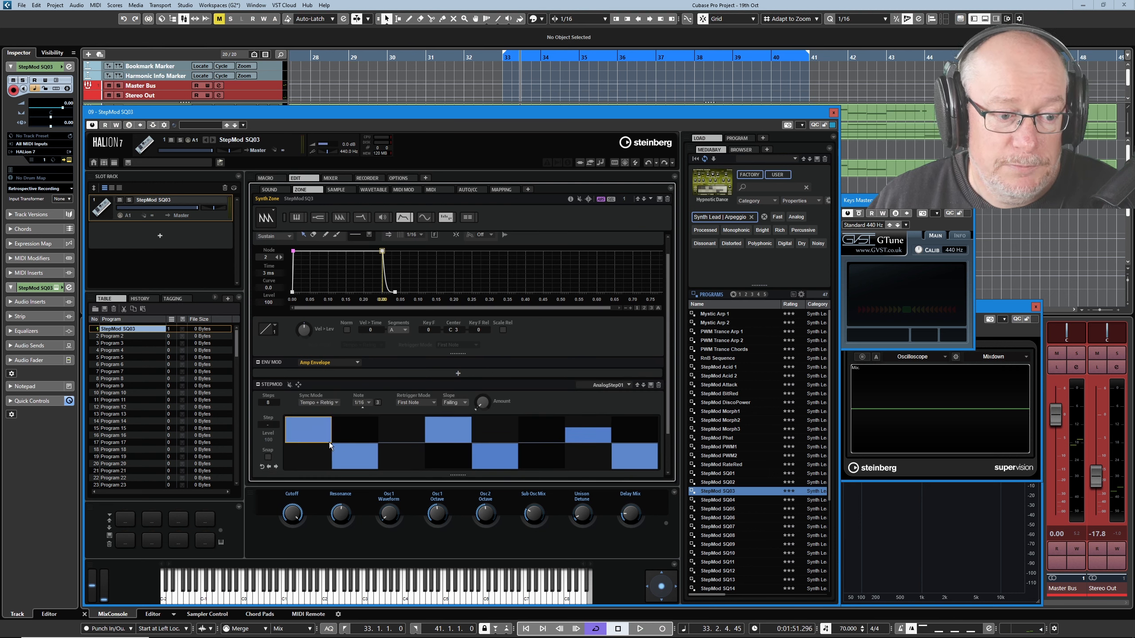
{"action": "left_click", "coordinate": [271, 179]}
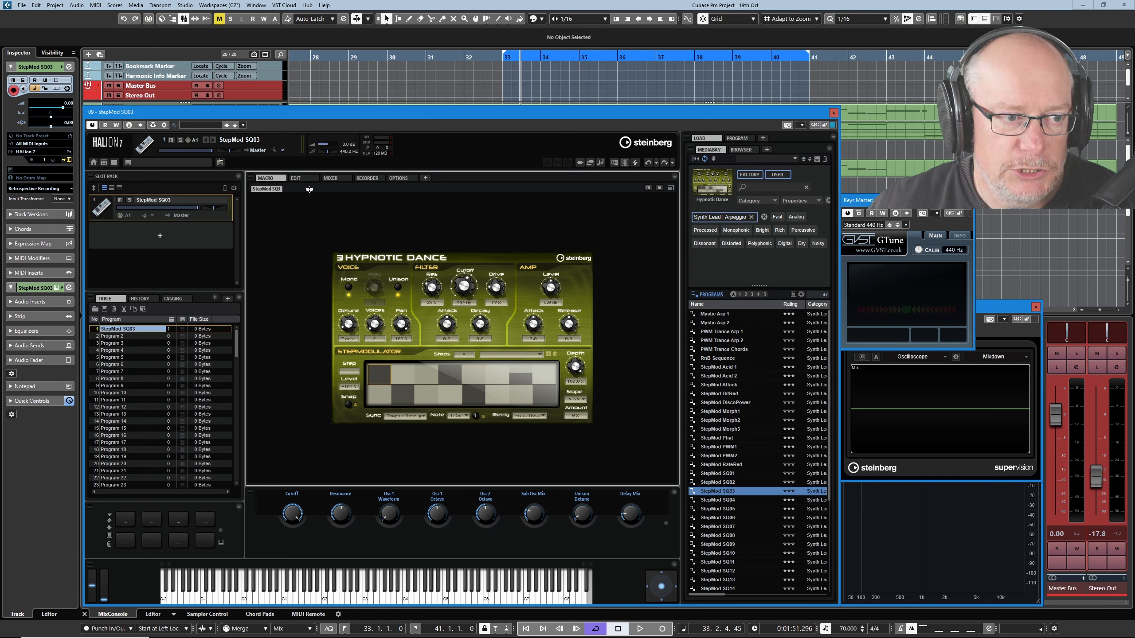
{"action": "left_click", "coordinate": [300, 178]}
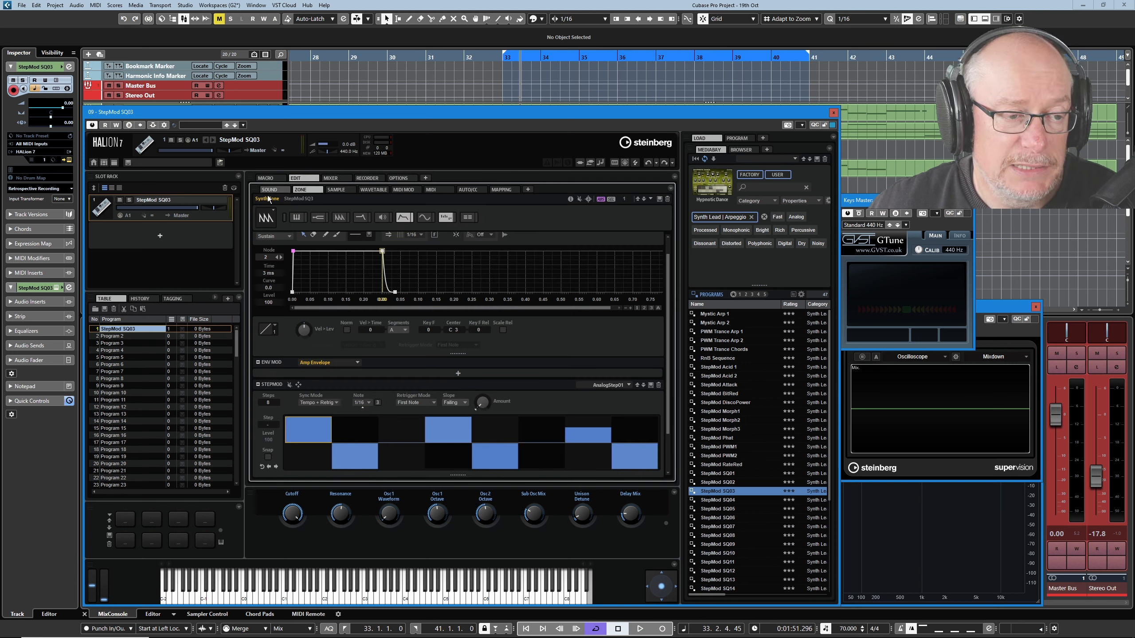
{"action": "scroll", "coordinate": [319, 287], "scroll_direction": "up", "scroll_amount": 3}
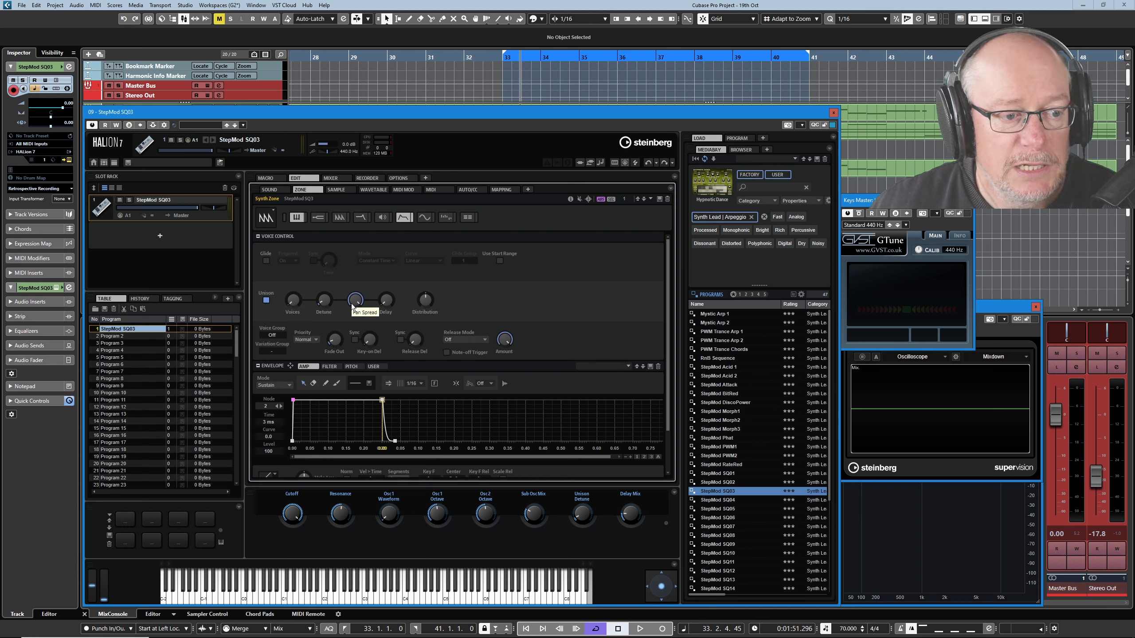
Step: On the macro page, switch mono mode off and back on, and try higher and lower numbers of unison voices
{"action": "left_click", "coordinate": [266, 179]}
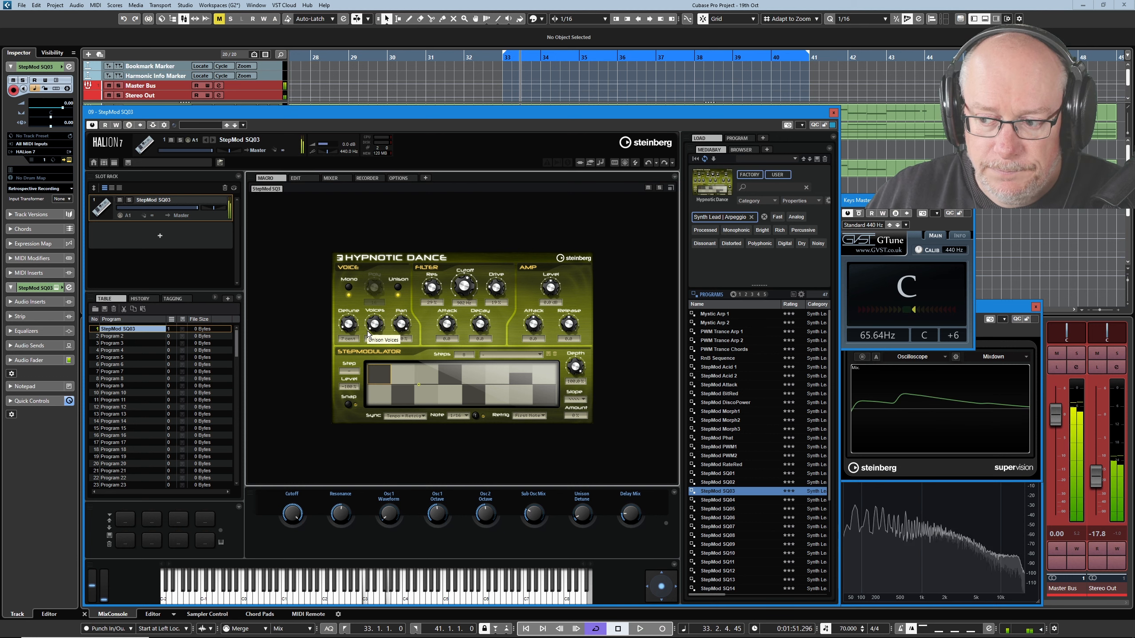
{"action": "left_click", "coordinate": [349, 286]}
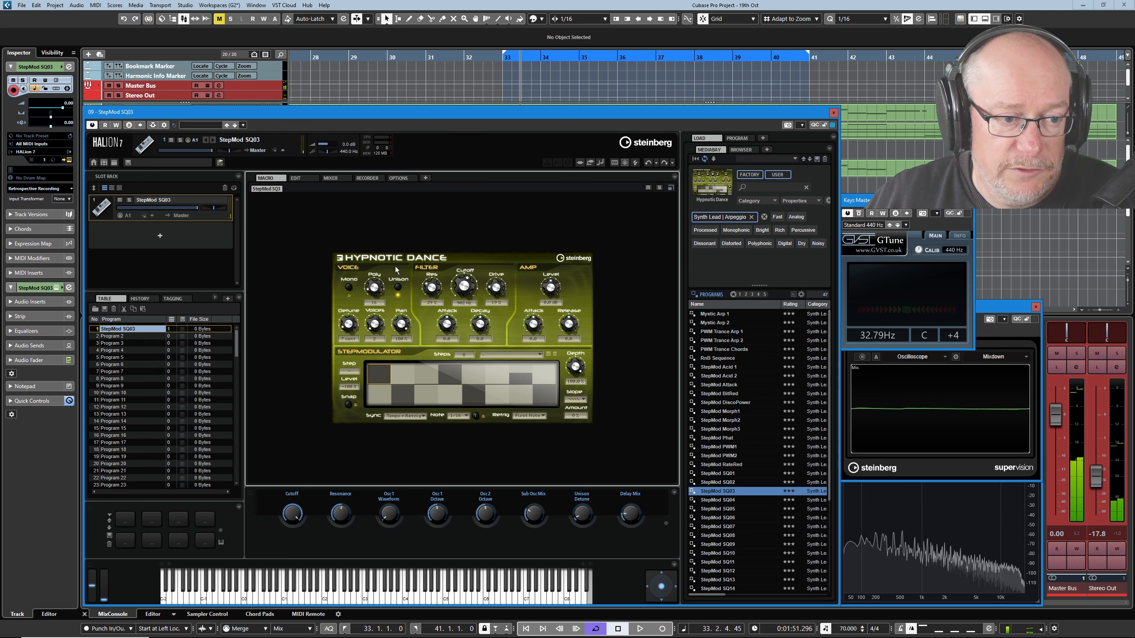
{"action": "left_click", "coordinate": [350, 287]}
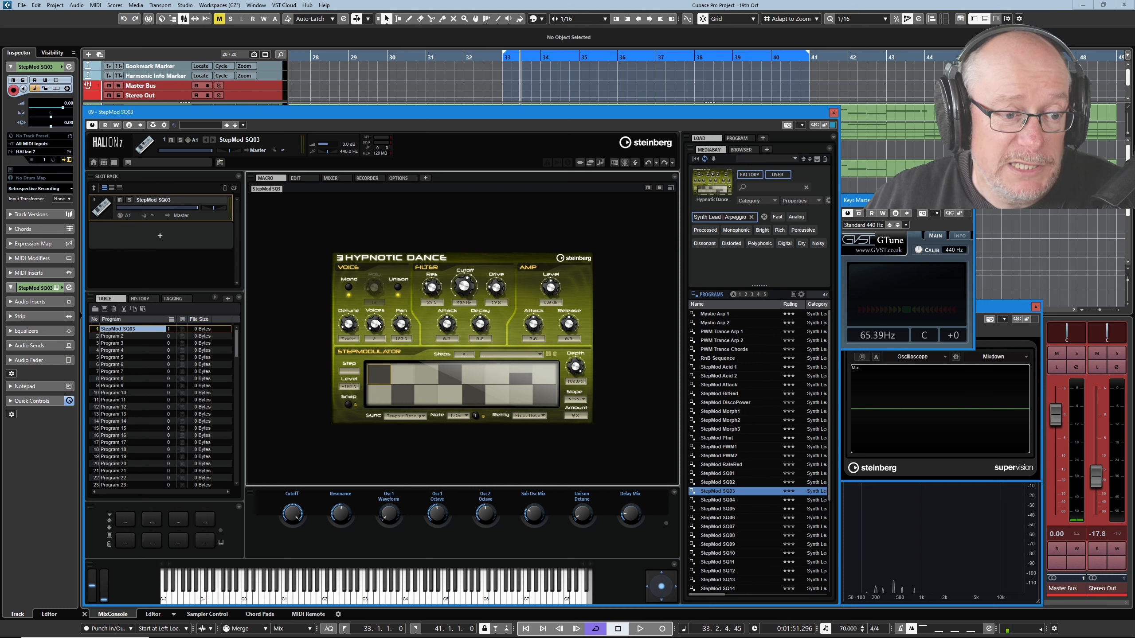
{"action": "left_click_drag", "start_coordinate": [378, 322], "coordinate": [381, 273]}
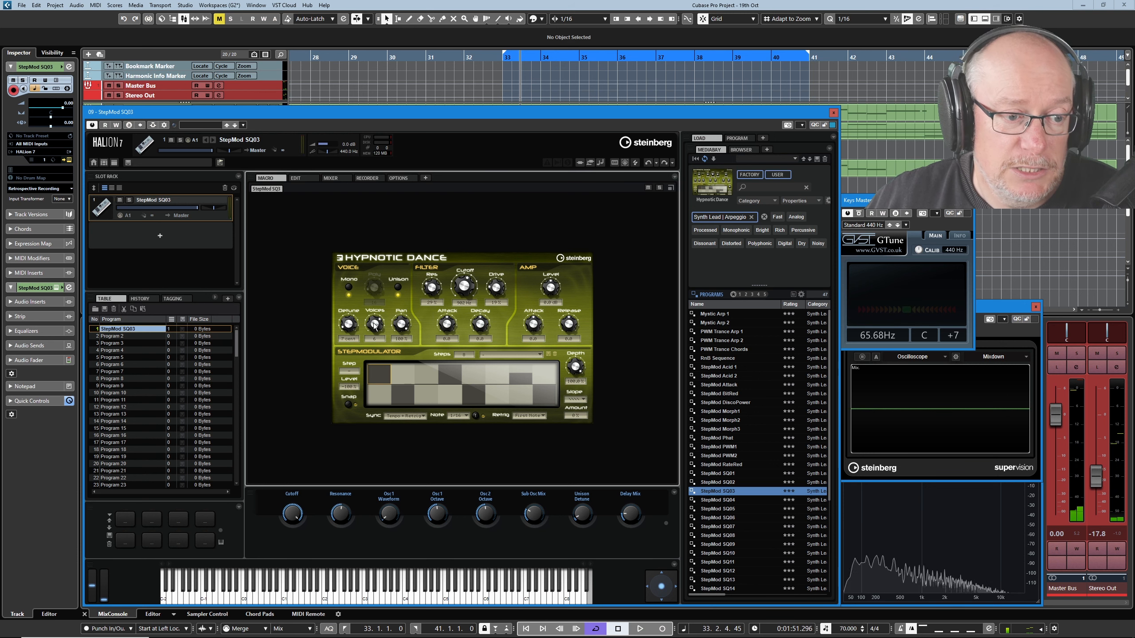
{"action": "left_click_drag", "start_coordinate": [376, 326], "coordinate": [380, 397]}
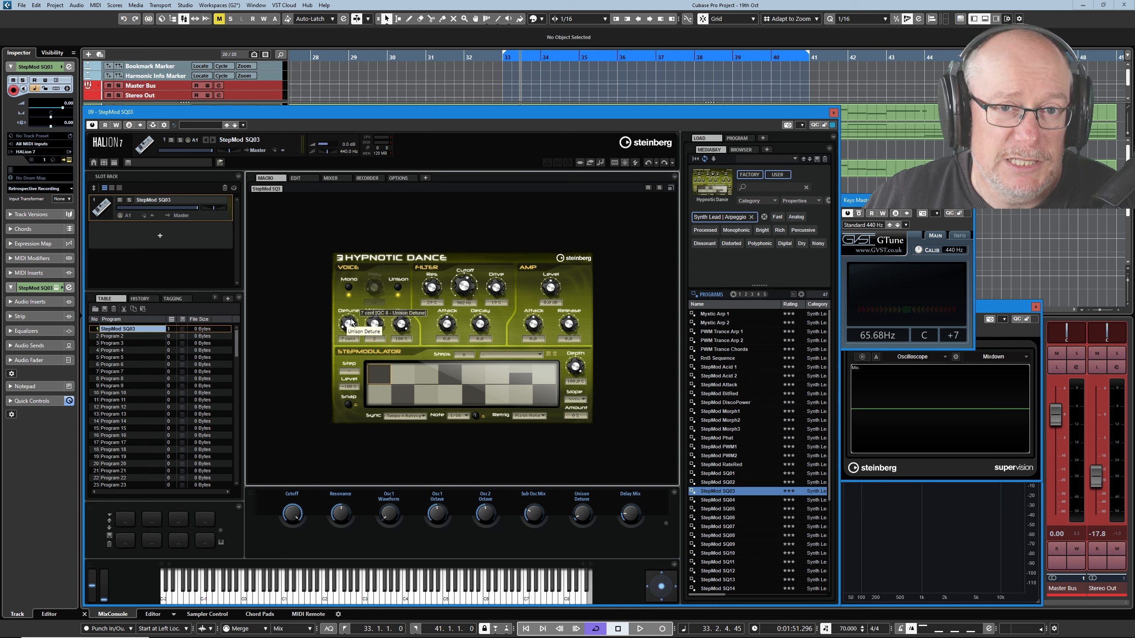
Step: Vary the unison detune through lower and higher amounts, finishing on a small detune
{"action": "left_click_drag", "start_coordinate": [352, 321], "coordinate": [371, 407]}
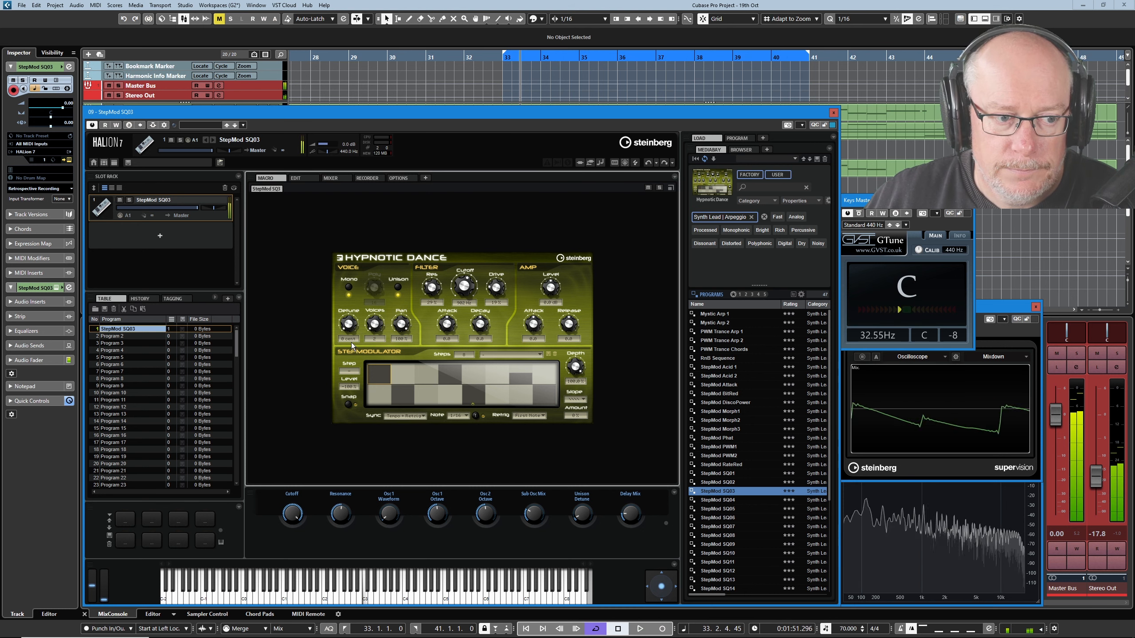
{"action": "left_click_drag", "start_coordinate": [351, 333], "coordinate": [353, 318]}
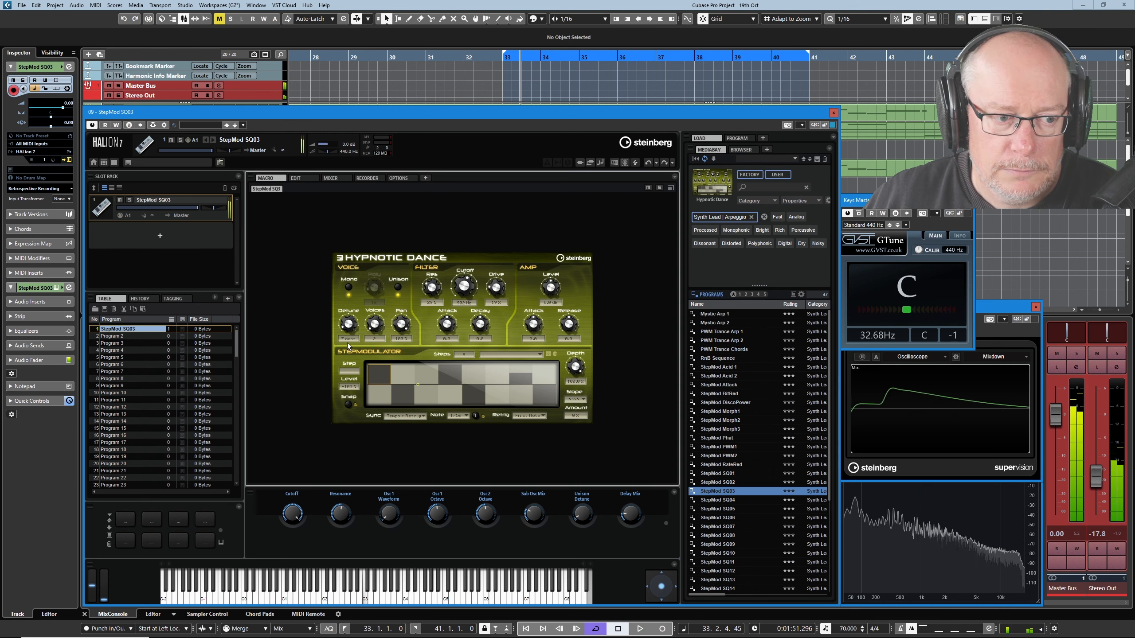
{"action": "left_click_drag", "start_coordinate": [352, 330], "coordinate": [346, 314]}
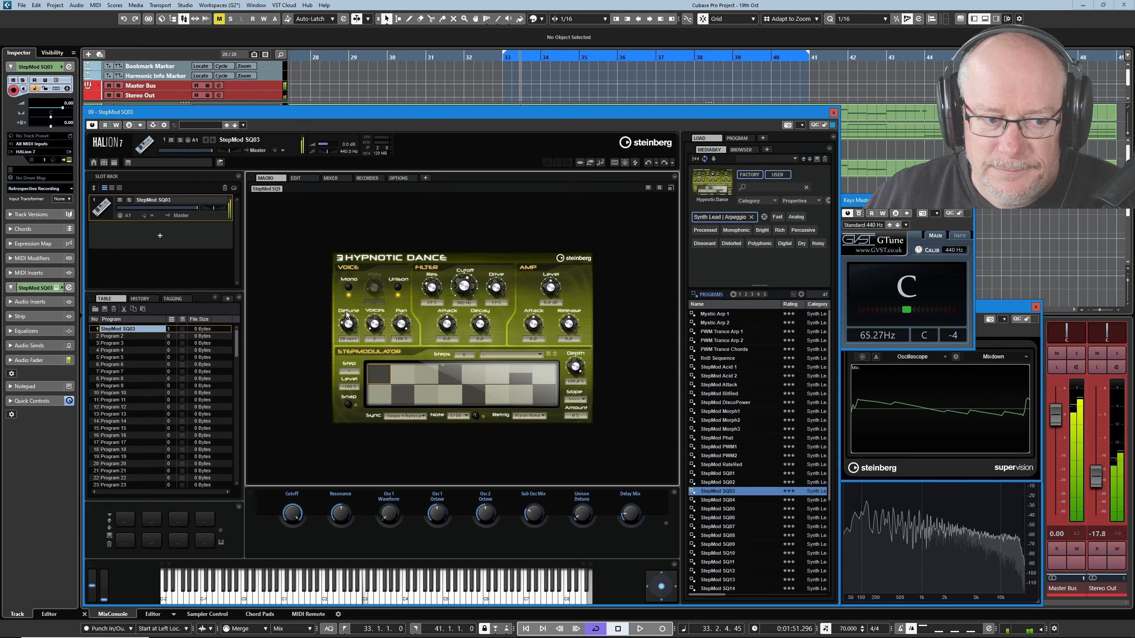
{"action": "left_click_drag", "start_coordinate": [345, 325], "coordinate": [350, 307]}
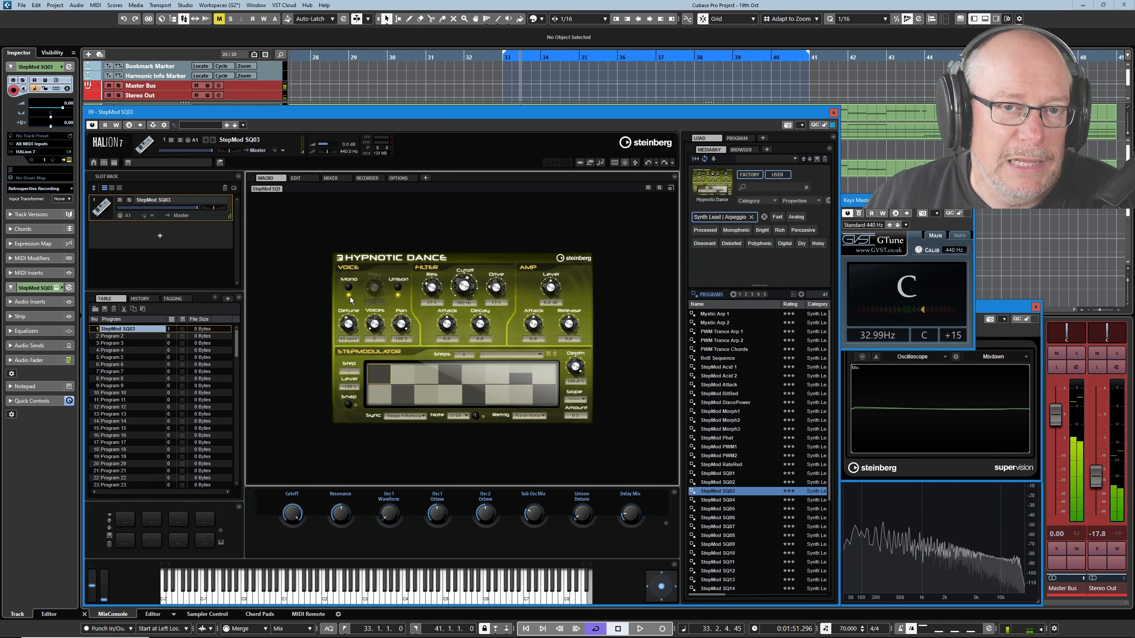
{"action": "left_click_drag", "start_coordinate": [349, 324], "coordinate": [346, 427]}
{"action": "left_click_drag", "start_coordinate": [352, 324], "coordinate": [353, 319]}
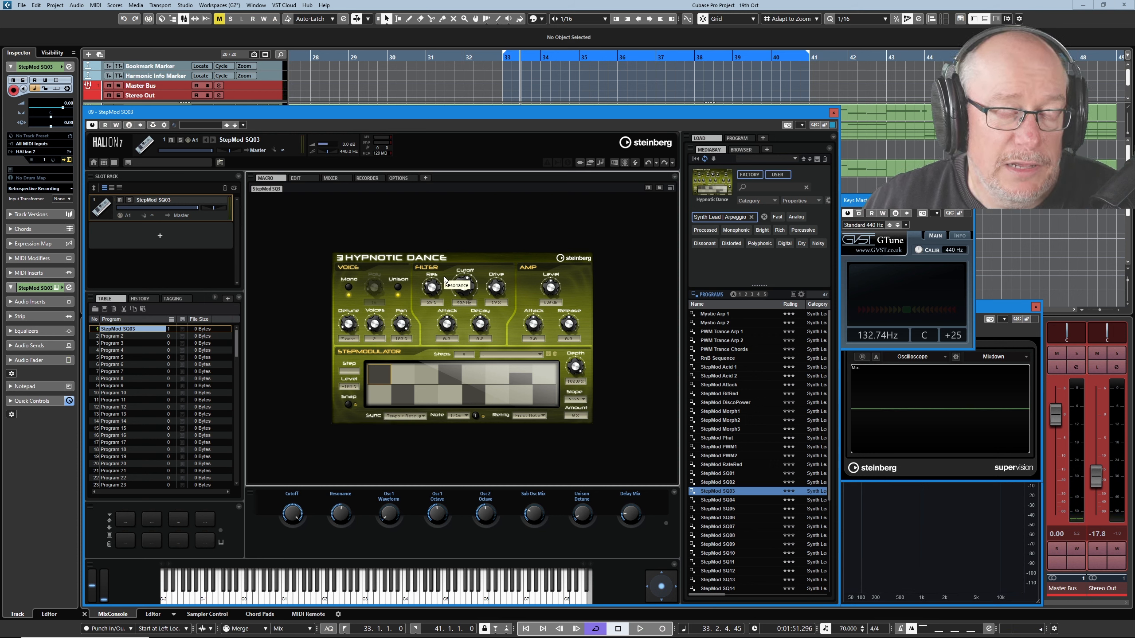
Step: Try the Classic filter type in the zone's filter section and restore Tube Drive
{"action": "left_click", "coordinate": [302, 177]}
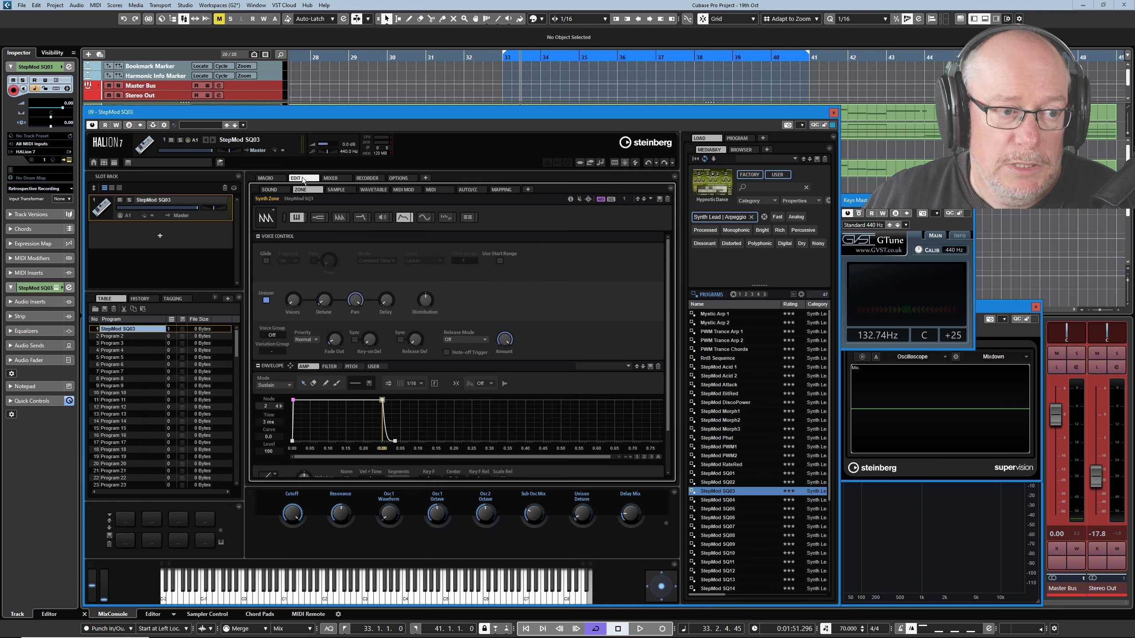
{"action": "left_click", "coordinate": [361, 217]}
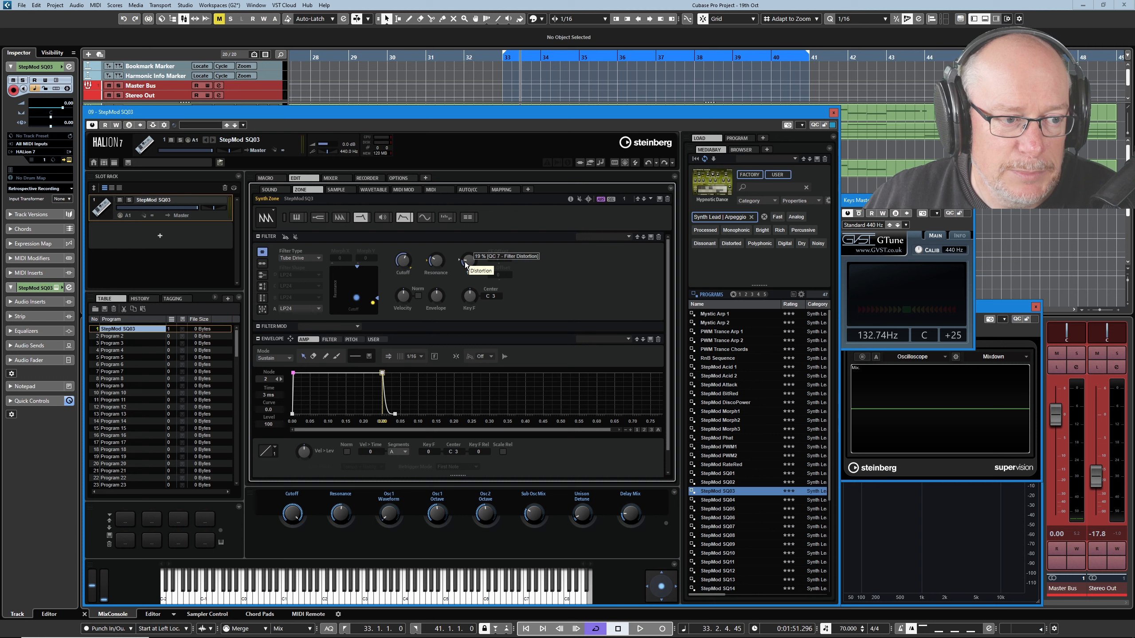
{"action": "left_click", "coordinate": [293, 258]}
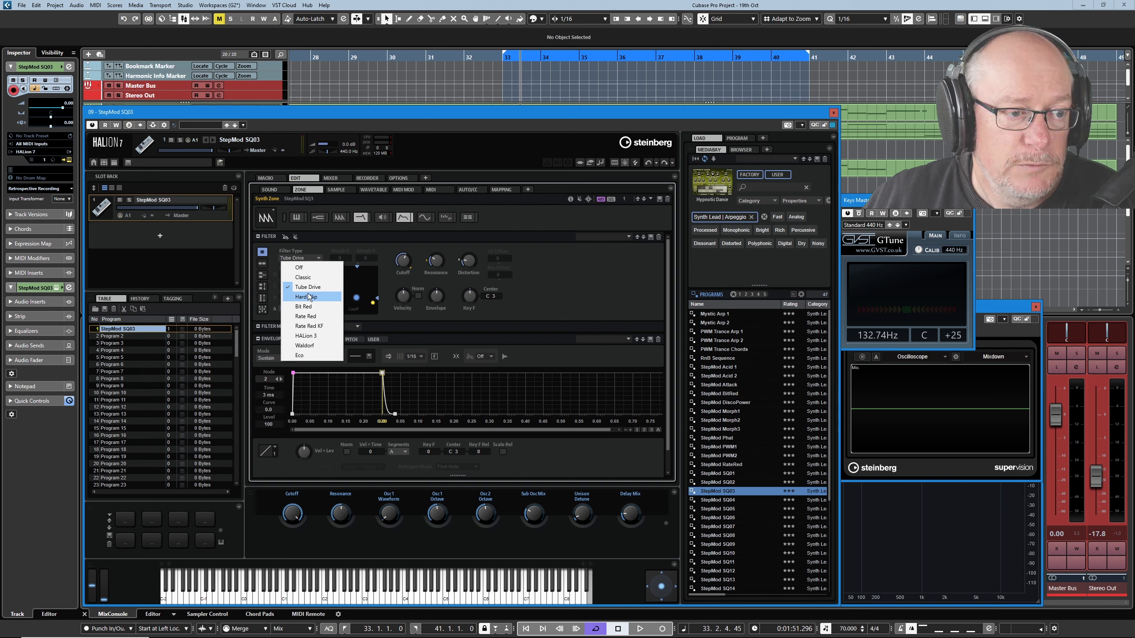
{"action": "left_click", "coordinate": [307, 278]}
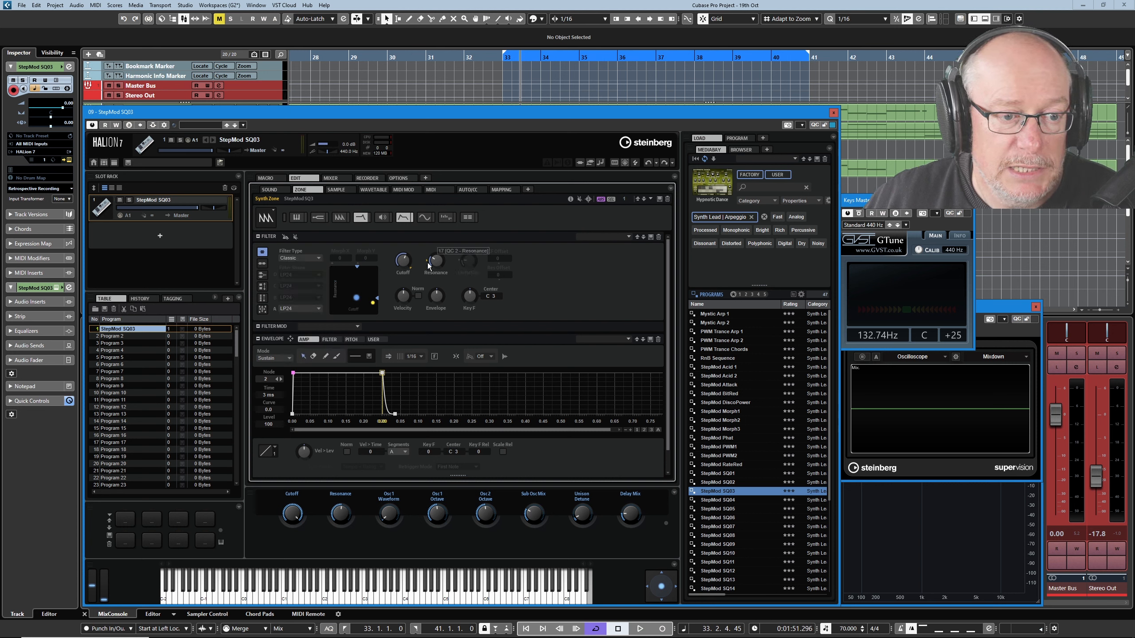
{"action": "left_click", "coordinate": [294, 257]}
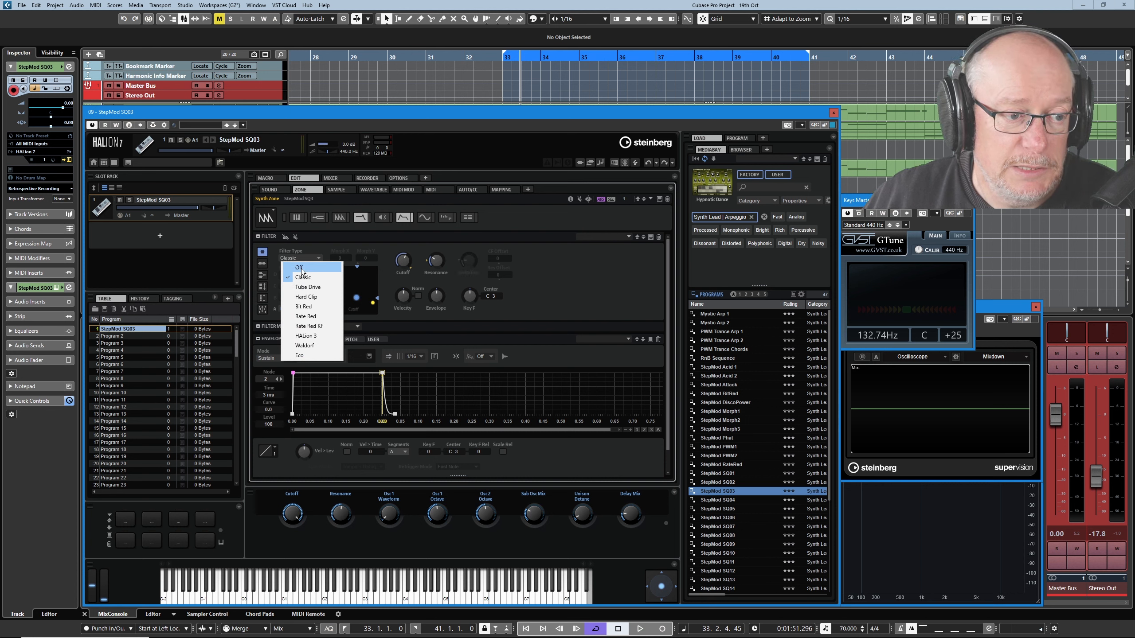
{"action": "left_click", "coordinate": [300, 289]}
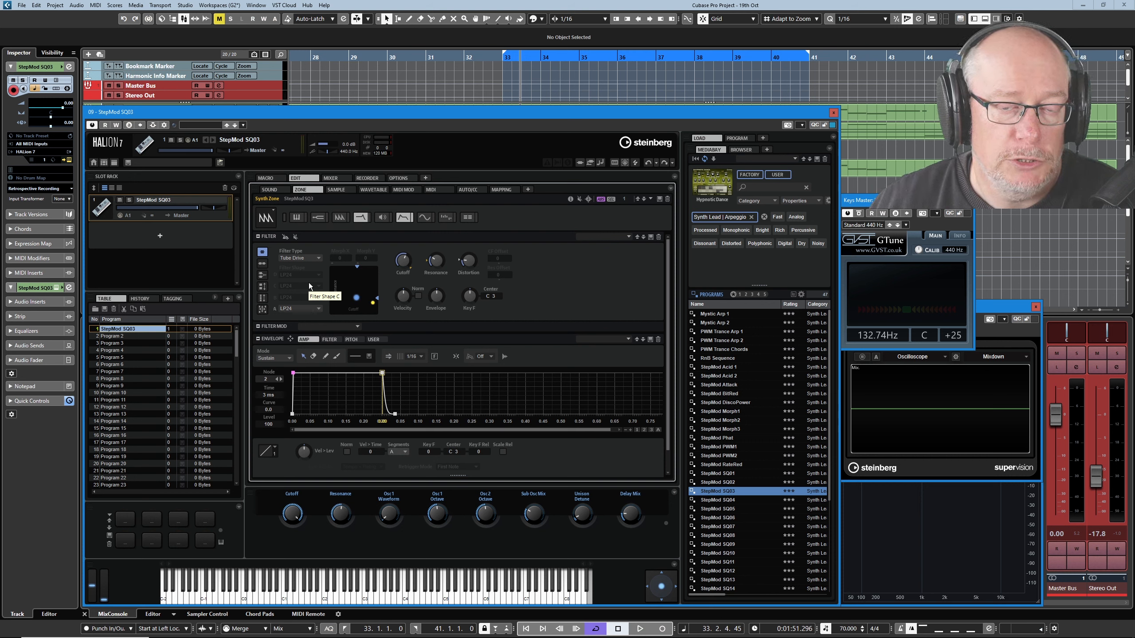
{"action": "mouse_move", "coordinate": [469, 259]}
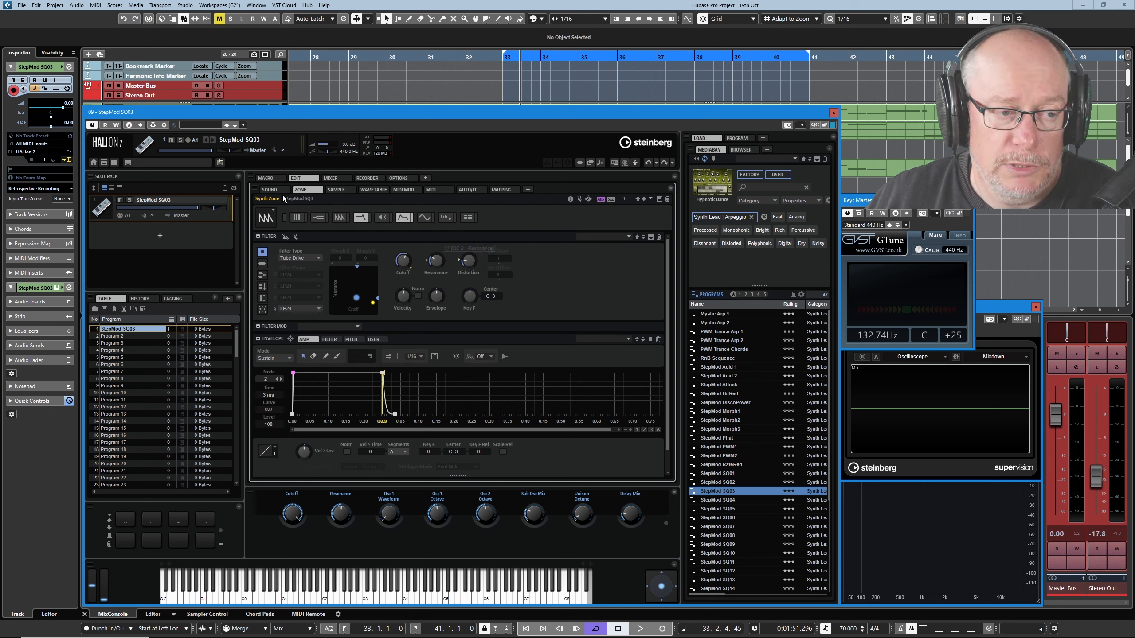
Step: Adjust the filter's drive amount on the macro page and lower its cutoff slightly
{"action": "left_click", "coordinate": [267, 178]}
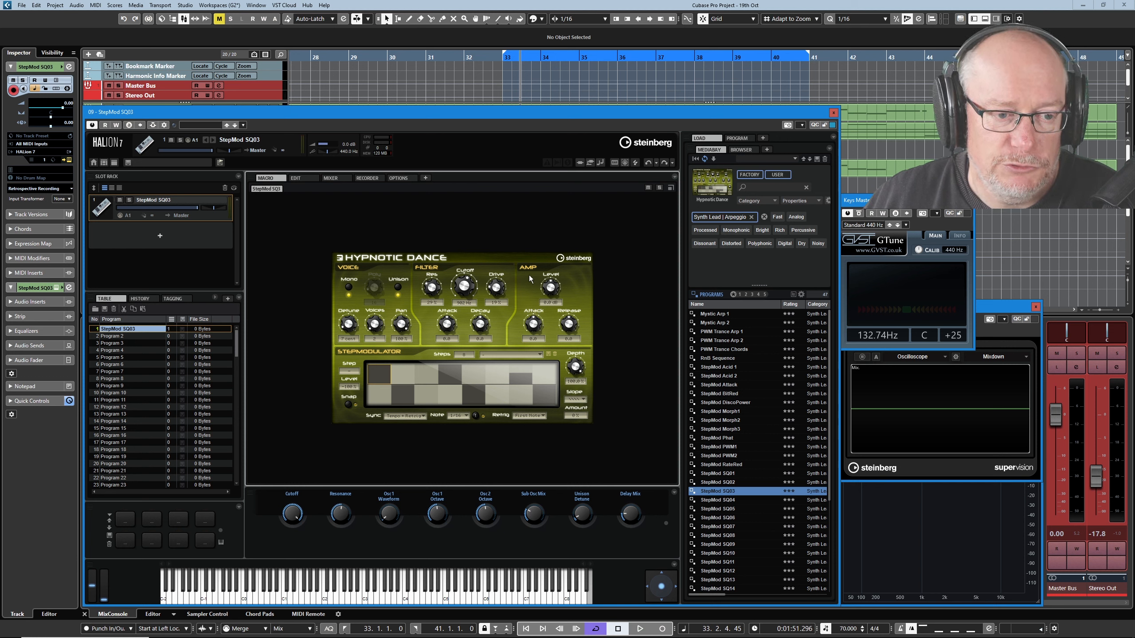
{"action": "mouse_move", "coordinate": [501, 288]}
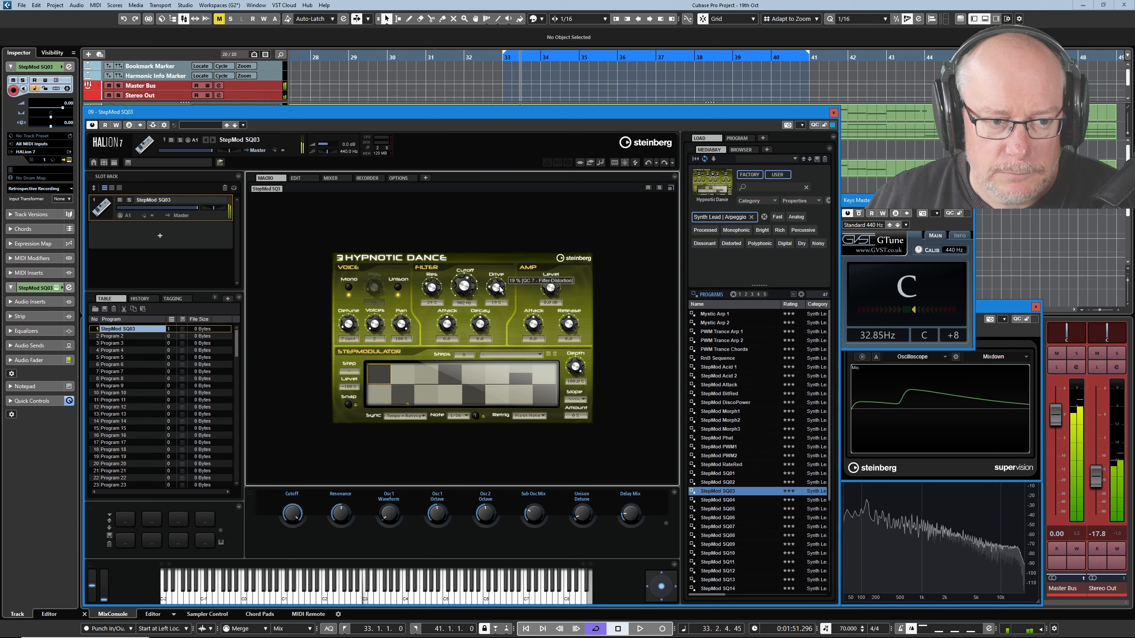
{"action": "mouse_move", "coordinate": [501, 288]}
{"action": "left_mouse_down"}
{"action": "mouse_move", "coordinate": [505, 236]}
{"action": "mouse_move", "coordinate": [487, 275]}
{"action": "mouse_move", "coordinate": [505, 309]}
{"action": "left_mouse_up"}
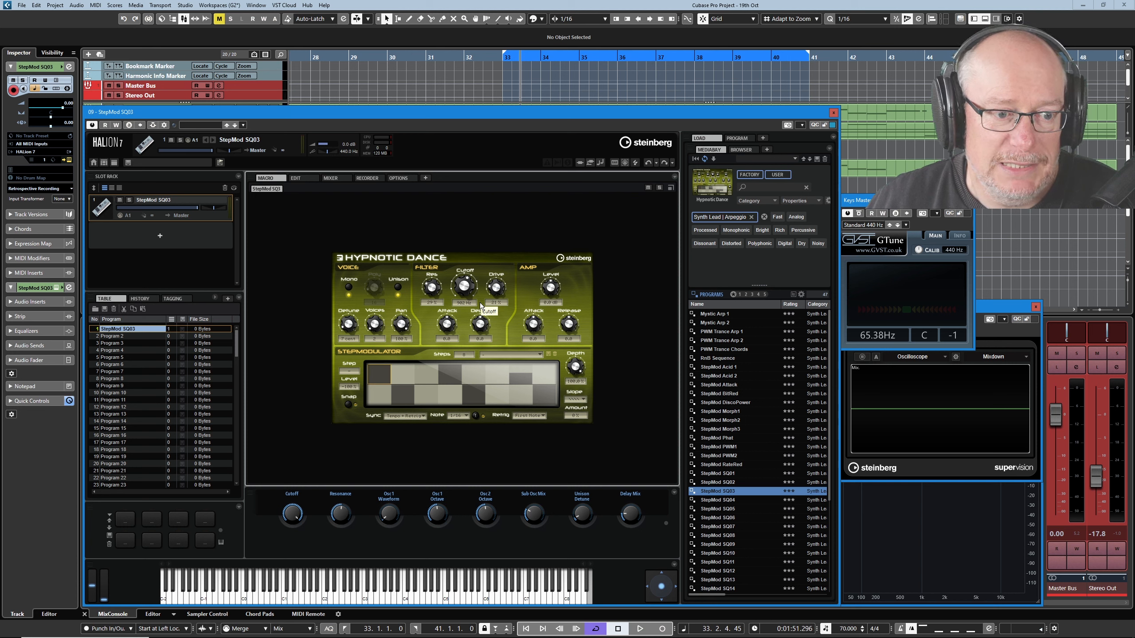
{"action": "mouse_move", "coordinate": [497, 297]}
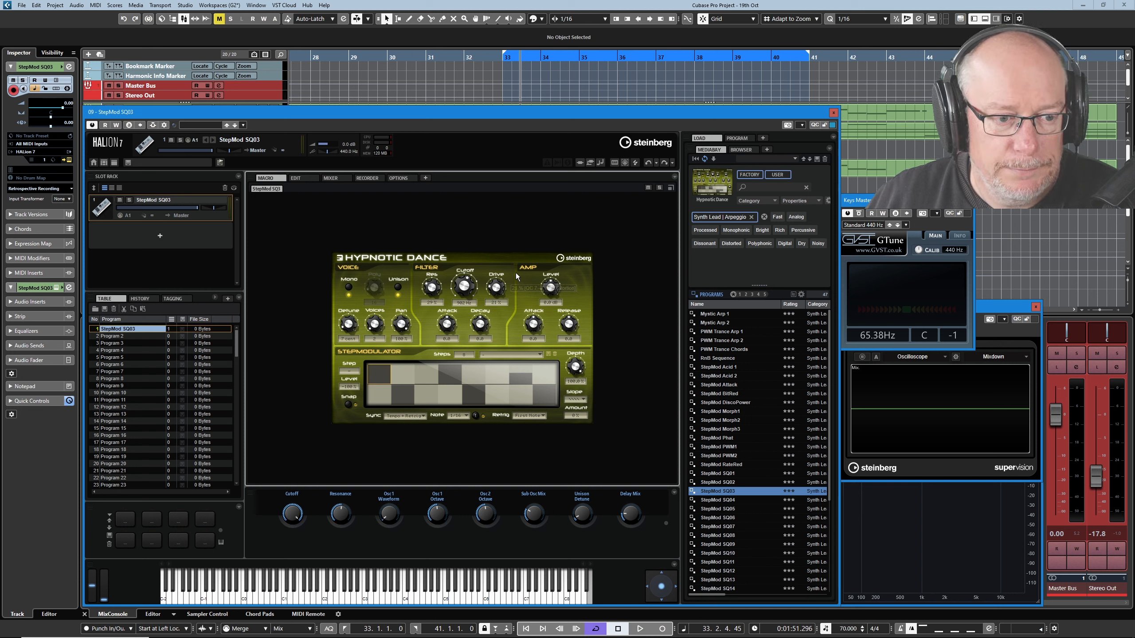
{"action": "mouse_move", "coordinate": [465, 284]}
{"action": "left_mouse_down"}
{"action": "mouse_move", "coordinate": [467, 167]}
{"action": "mouse_move", "coordinate": [464, 290]}
{"action": "left_mouse_up"}
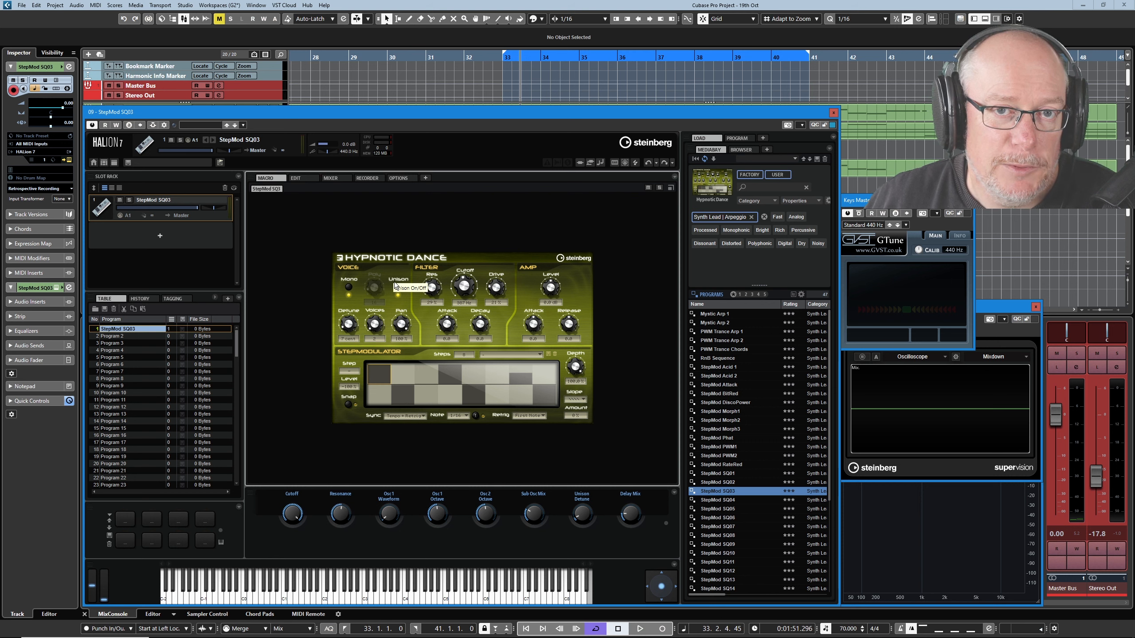
Step: Reset the Modulation Wheel to Cutoff depth to 0 in the zone's modulation matrix
{"action": "left_click", "coordinate": [300, 177]}
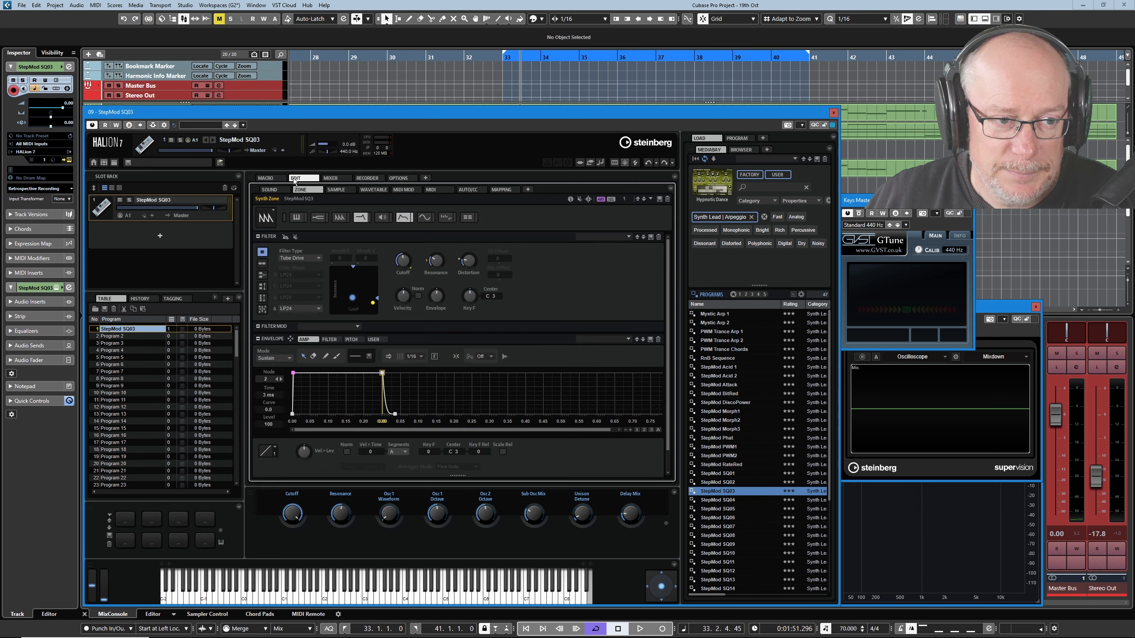
{"action": "left_click", "coordinate": [468, 217]}
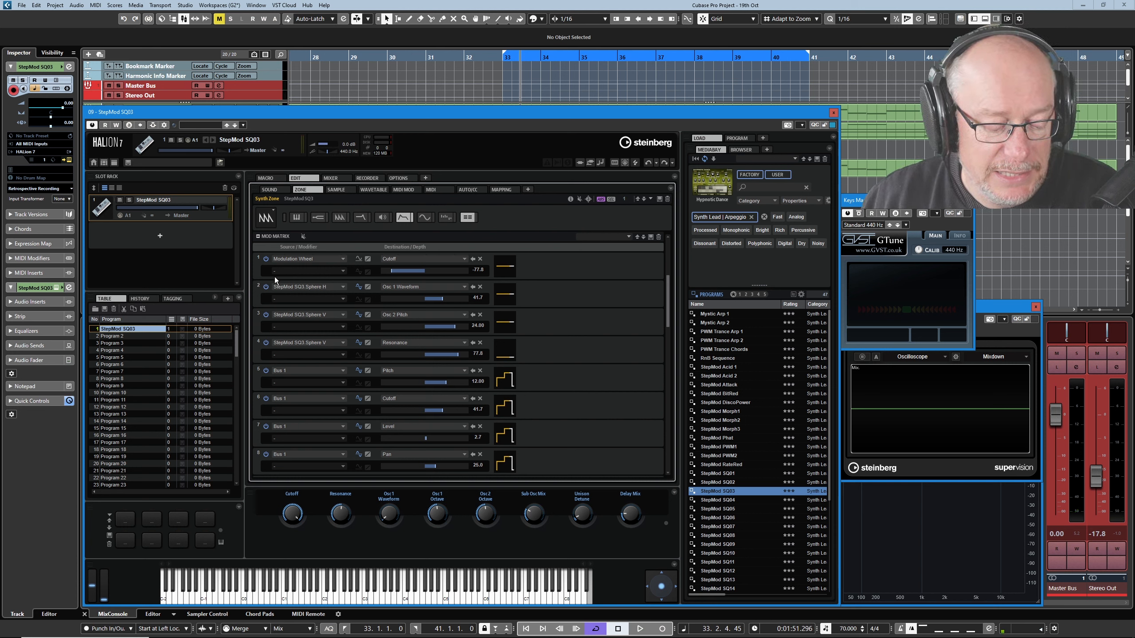
{"action": "left_click", "coordinate": [402, 271], "text": "ctrl"}
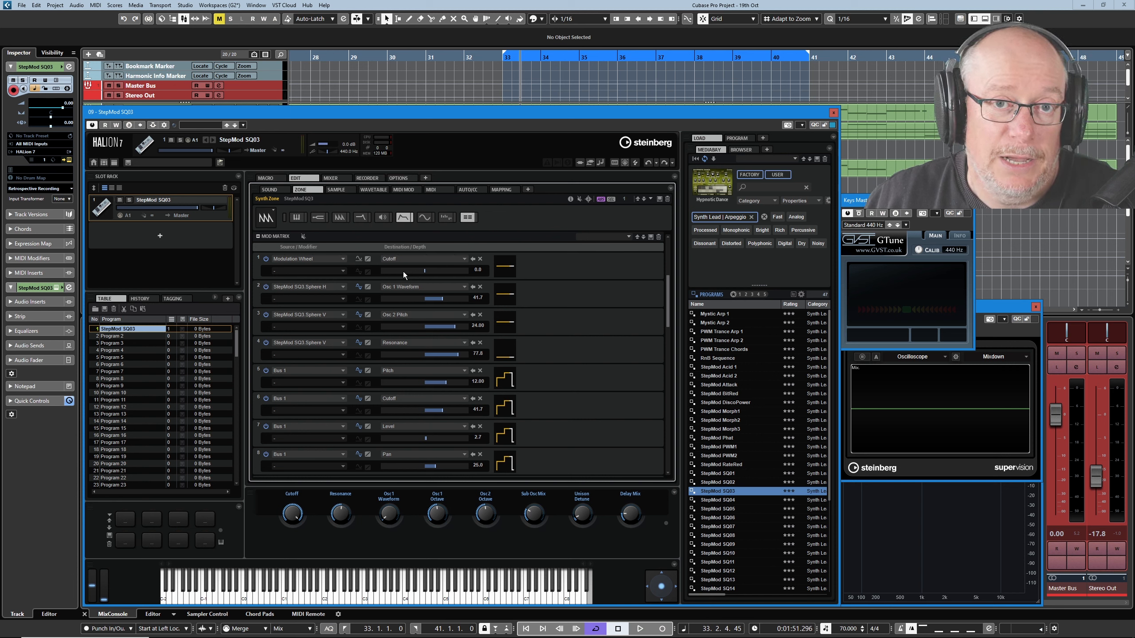
Step: Show the program tree and vary the sound's brightness with both the Cutoff quick control and the macro page's filter cutoff, leaving the quick control at maximum
{"action": "left_click", "coordinate": [266, 177]}
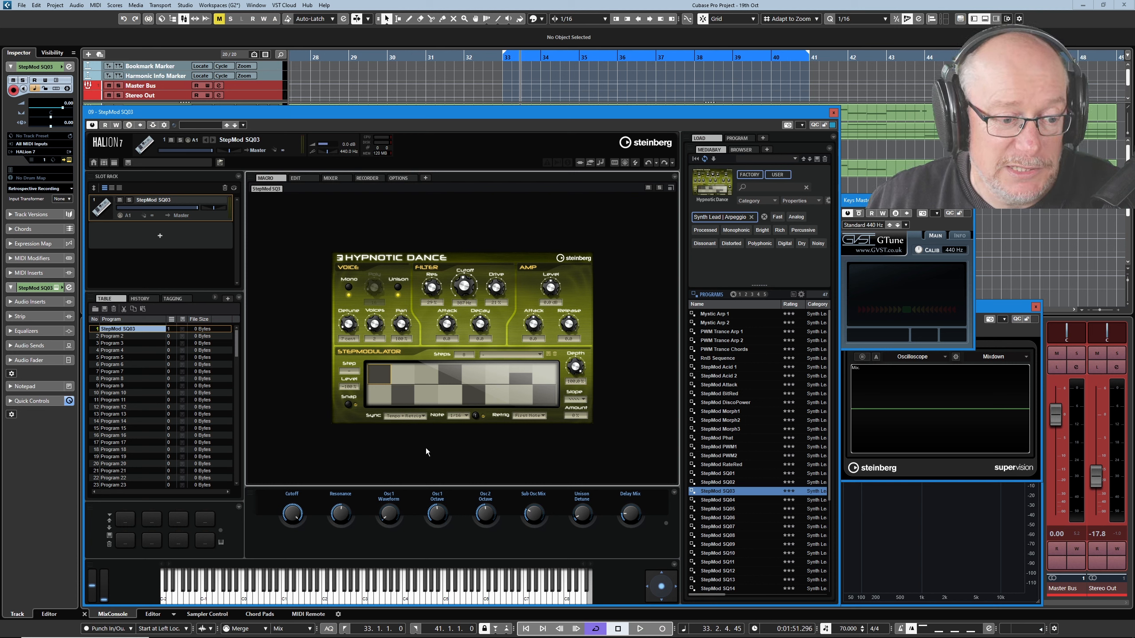
{"action": "left_click", "coordinate": [737, 137]}
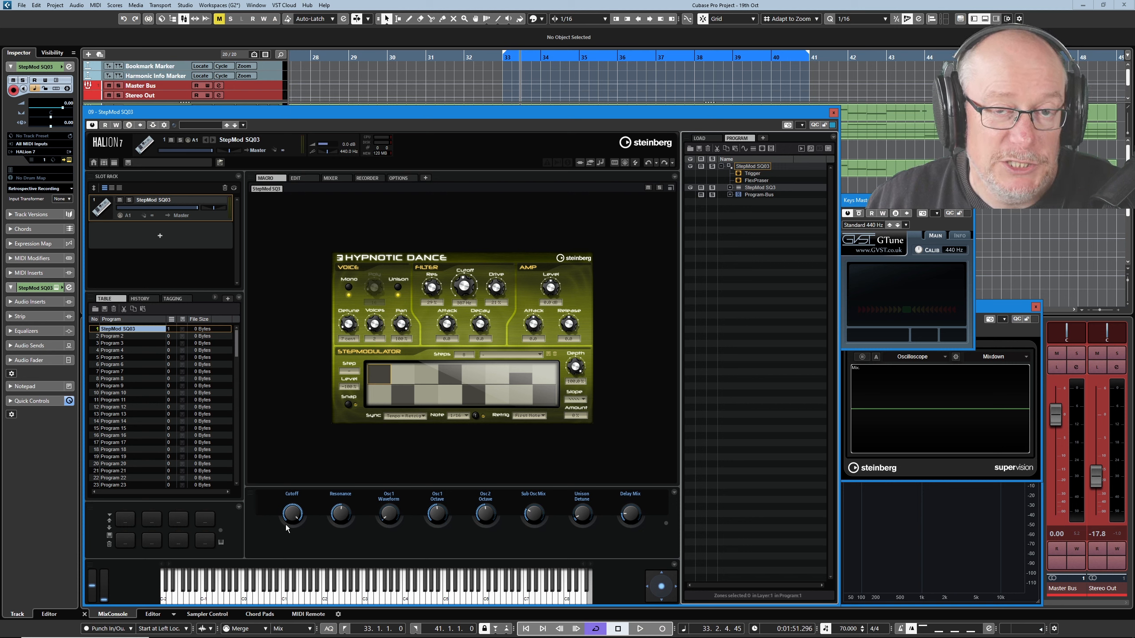
{"action": "left_click_drag", "start_coordinate": [295, 515], "coordinate": [295, 521]}
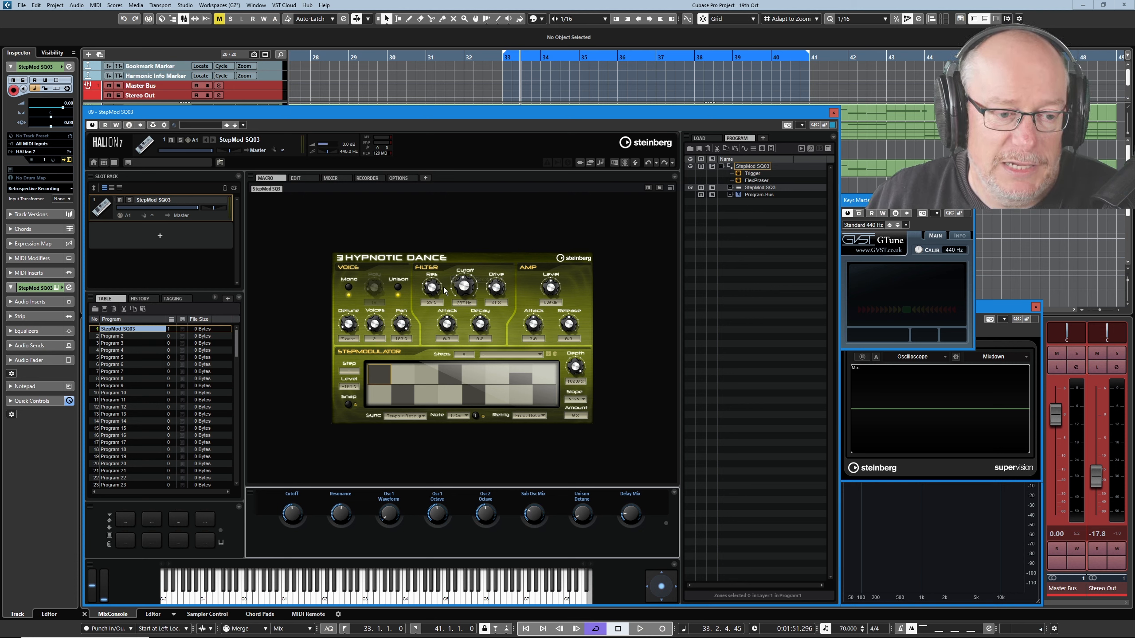
{"action": "mouse_move", "coordinate": [462, 283]}
{"action": "left_mouse_down"}
{"action": "mouse_move", "coordinate": [476, 241]}
{"action": "mouse_move", "coordinate": [455, 305]}
{"action": "mouse_move", "coordinate": [463, 312]}
{"action": "mouse_move", "coordinate": [474, 285]}
{"action": "left_mouse_up"}
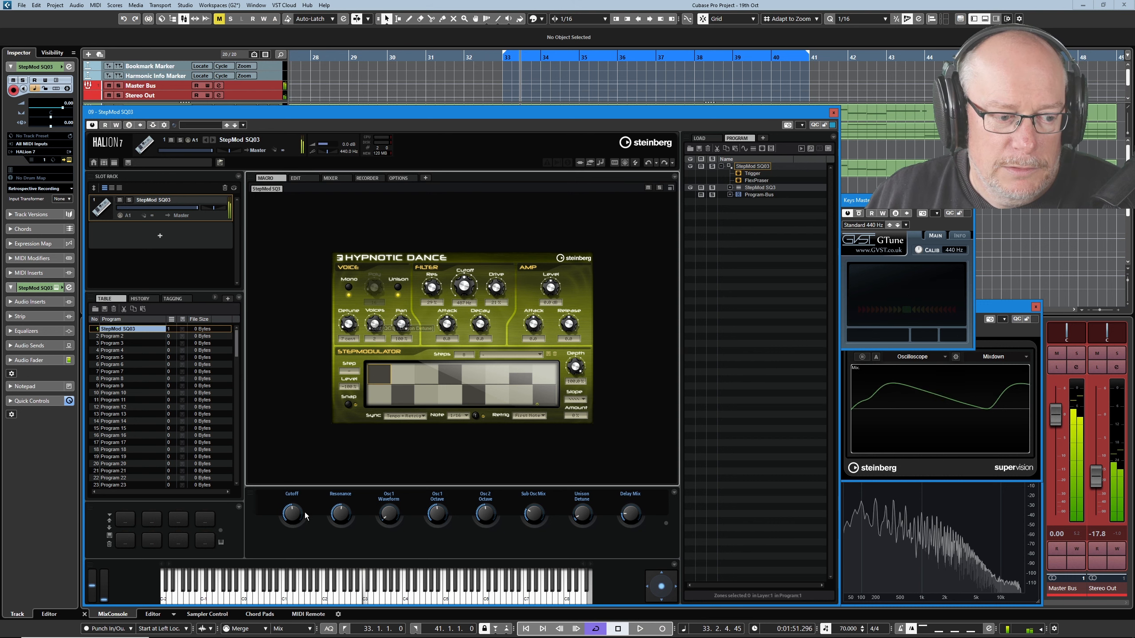
{"action": "left_click_drag", "start_coordinate": [294, 517], "coordinate": [296, 403]}
{"action": "left_click_drag", "start_coordinate": [468, 288], "coordinate": [445, 241]}
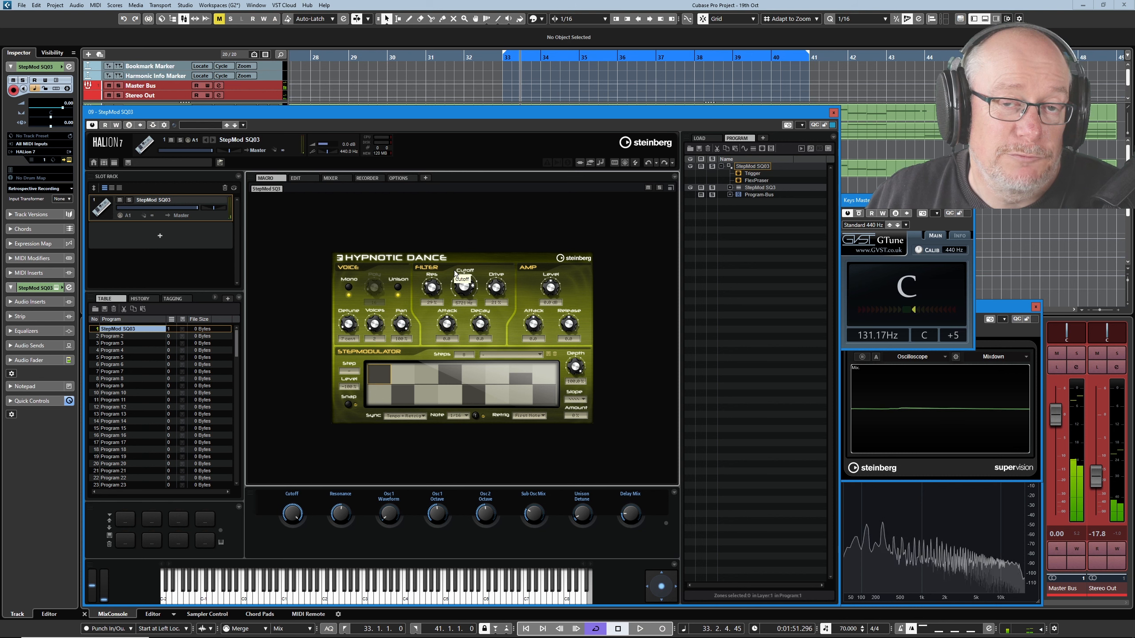
Step: Nudge the filter cutoff on the macro page and reload the StepMod SQ03 program from the library to restore its stored settings
{"action": "left_click_drag", "start_coordinate": [464, 286], "coordinate": [463, 285]}
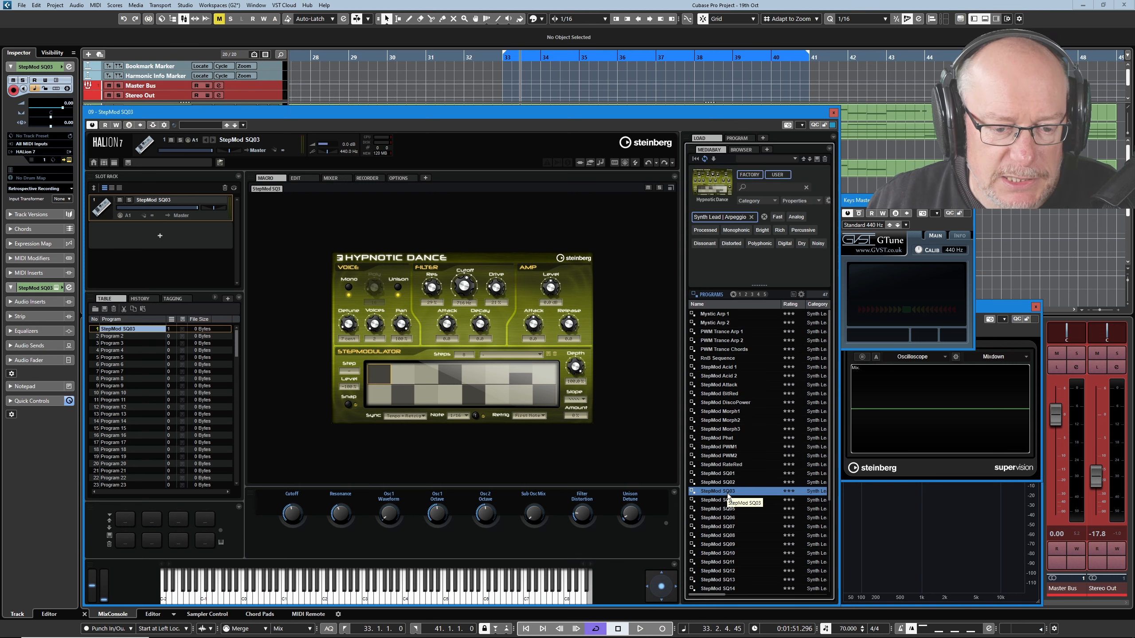
{"action": "double_click", "coordinate": [727, 492]}
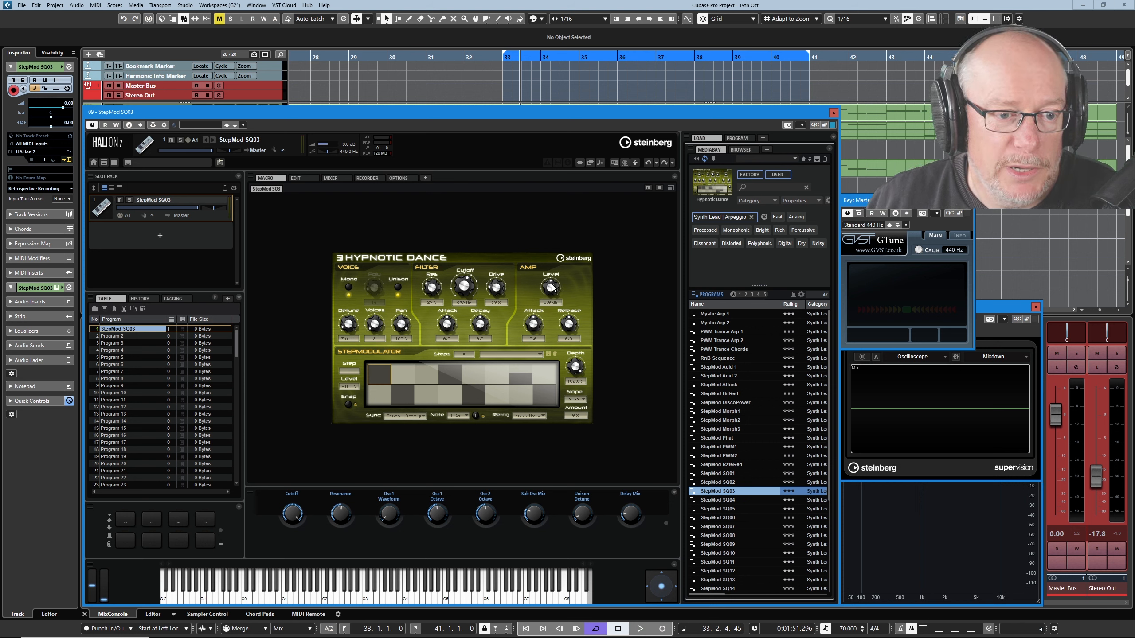
Step: Lower the StepMod SQ3 layer's level to about -26.4 dB in the sound editor and vary the amp level on the macro page
{"action": "left_click", "coordinate": [295, 178]}
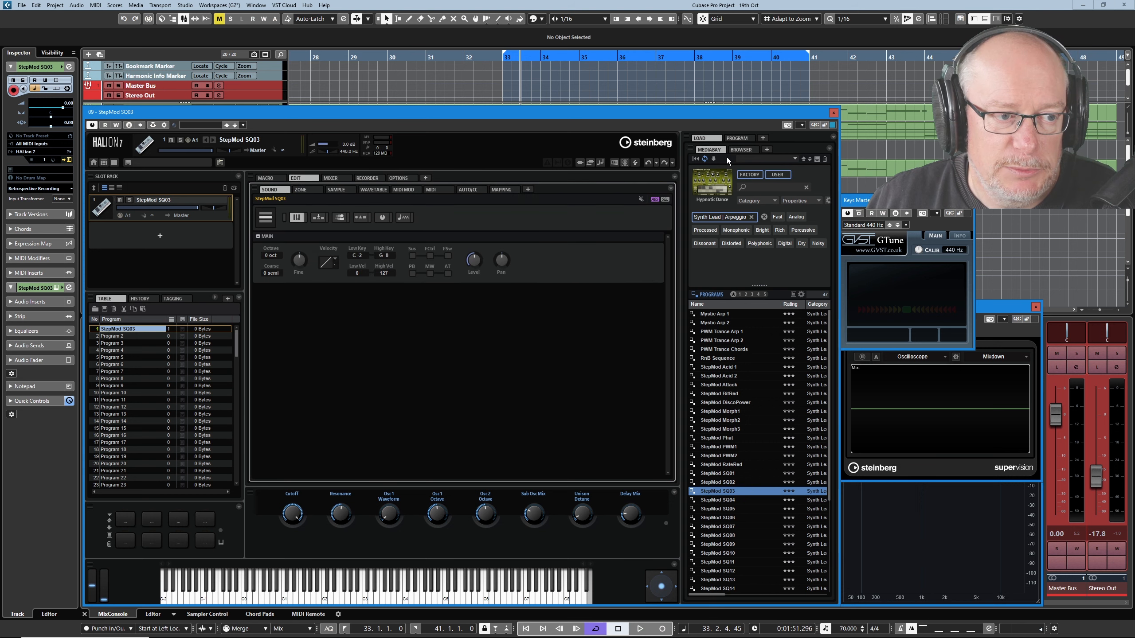
{"action": "left_click", "coordinate": [743, 138]}
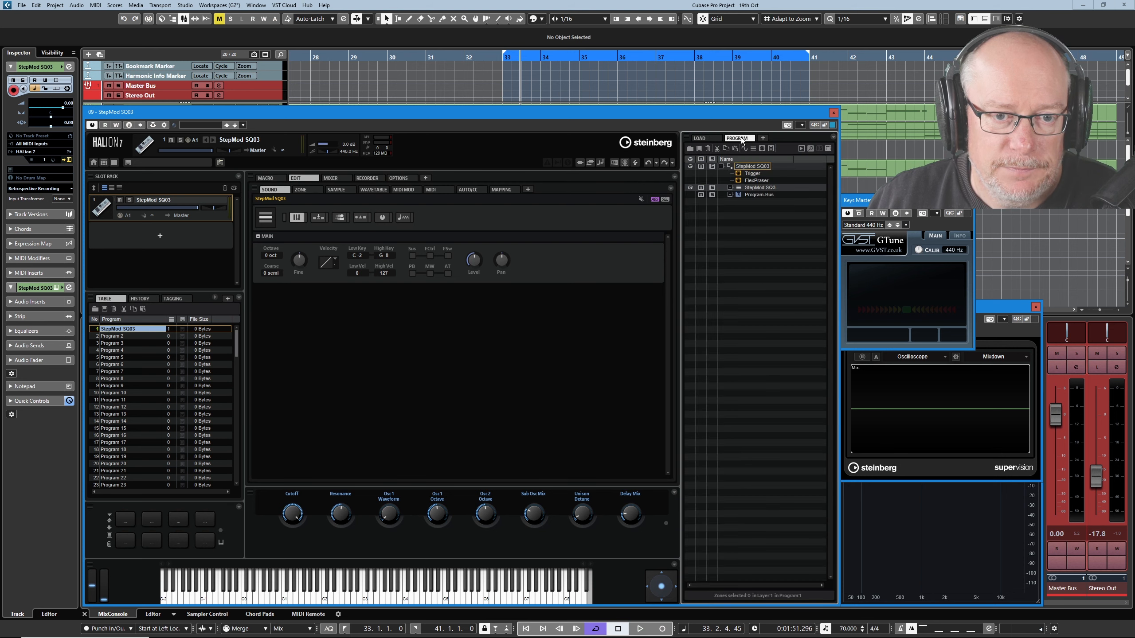
{"action": "left_click", "coordinate": [755, 188]}
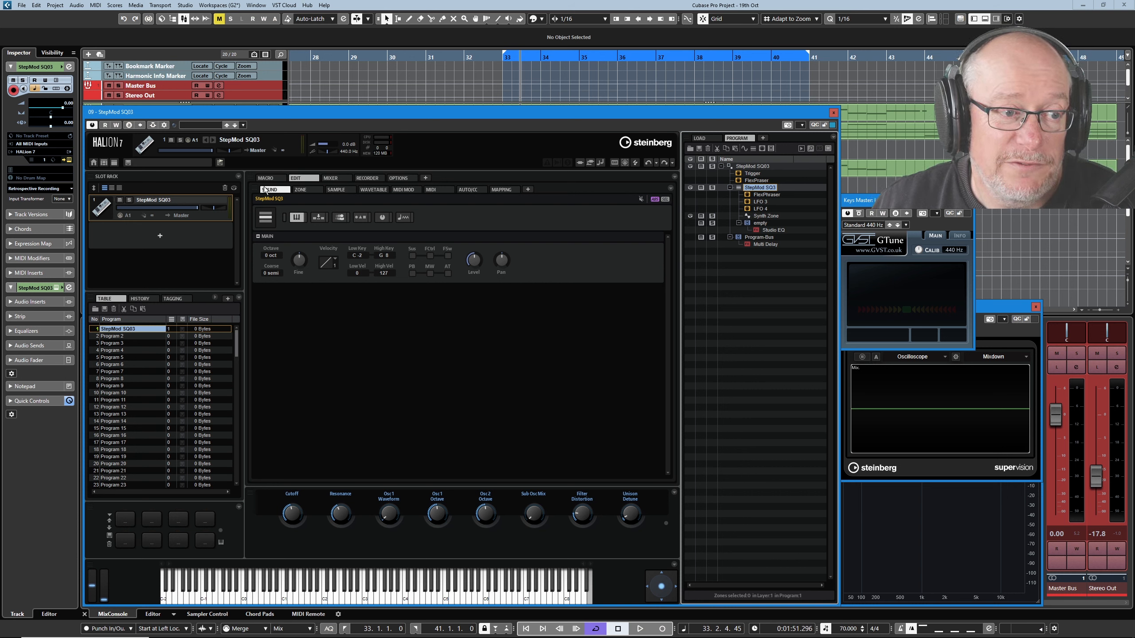
{"action": "mouse_move", "coordinate": [476, 259]}
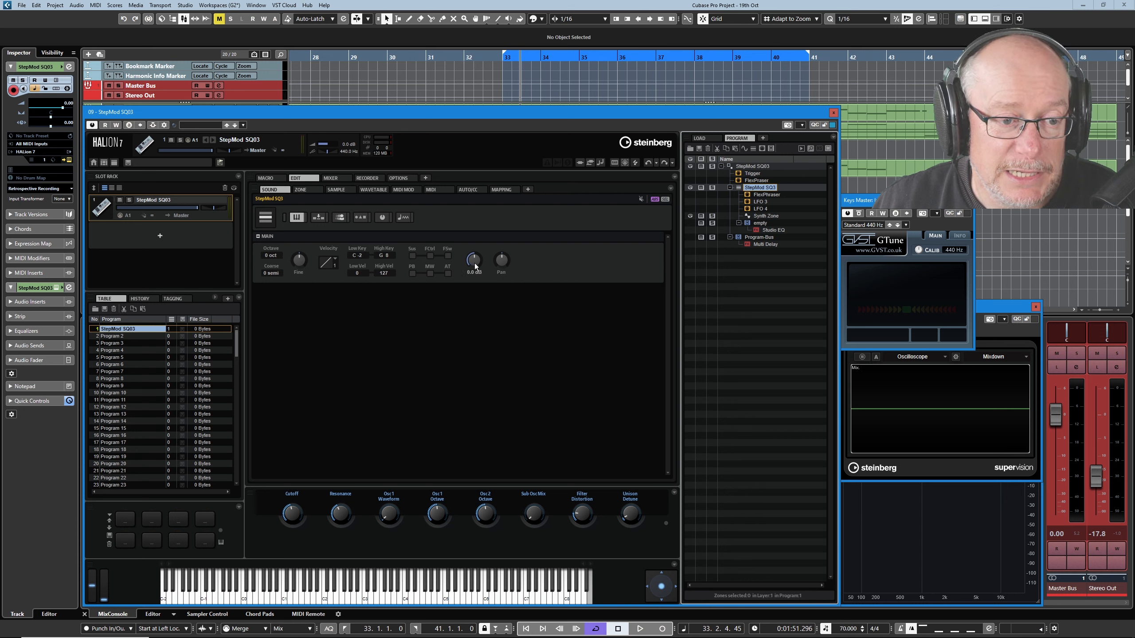
{"action": "left_click_drag", "start_coordinate": [476, 267], "coordinate": [474, 283]}
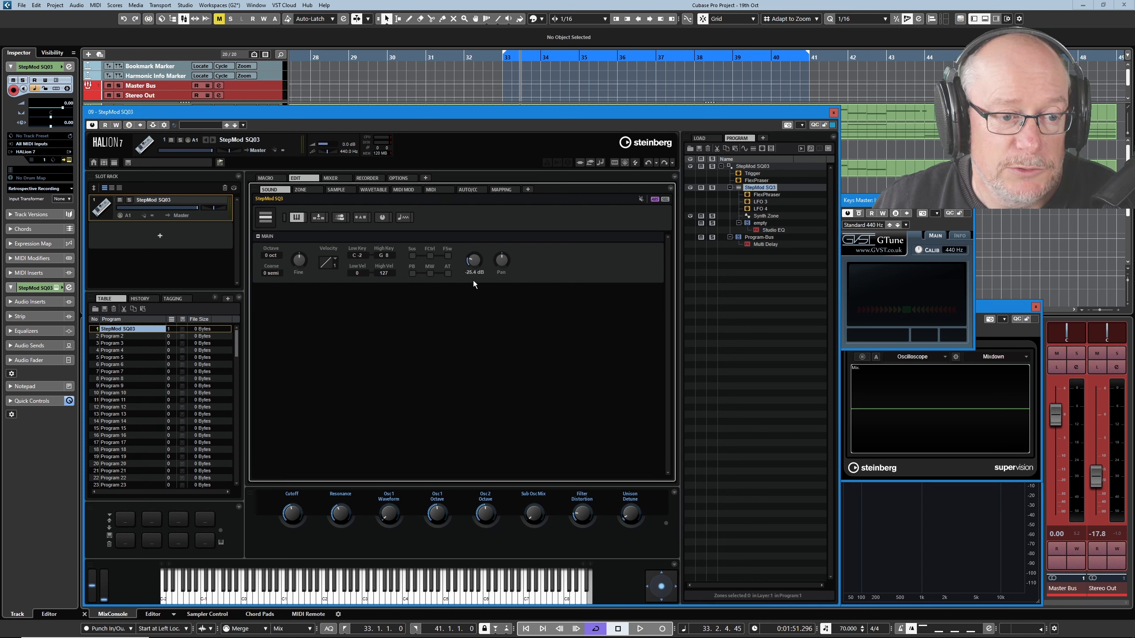
{"action": "left_click", "coordinate": [256, 178]}
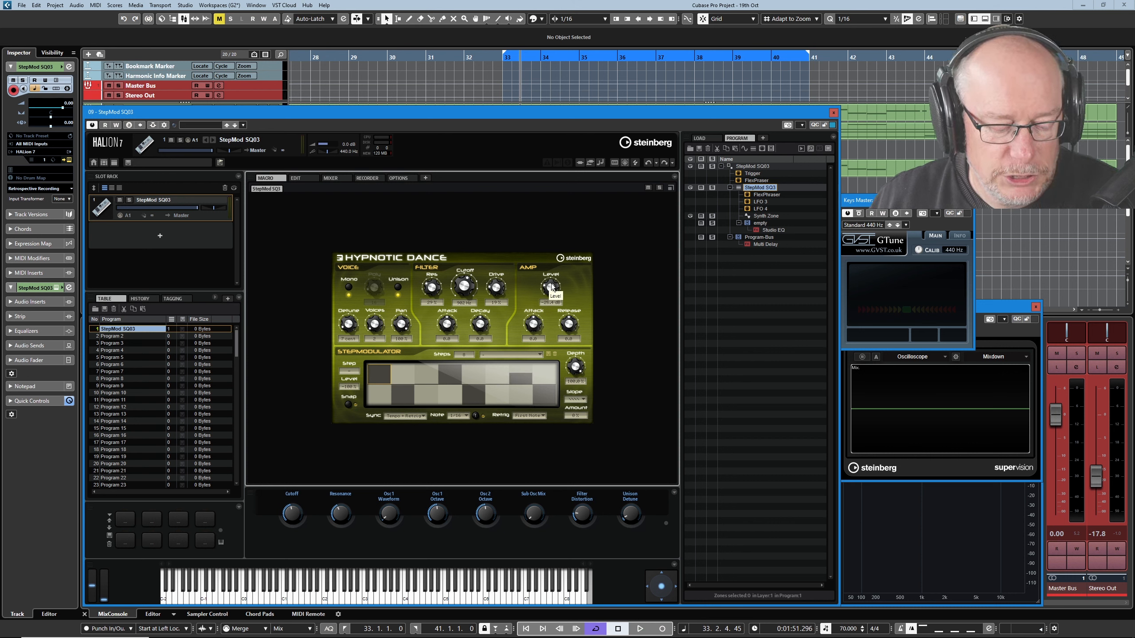
{"action": "left_click_drag", "start_coordinate": [553, 287], "coordinate": [563, 275]}
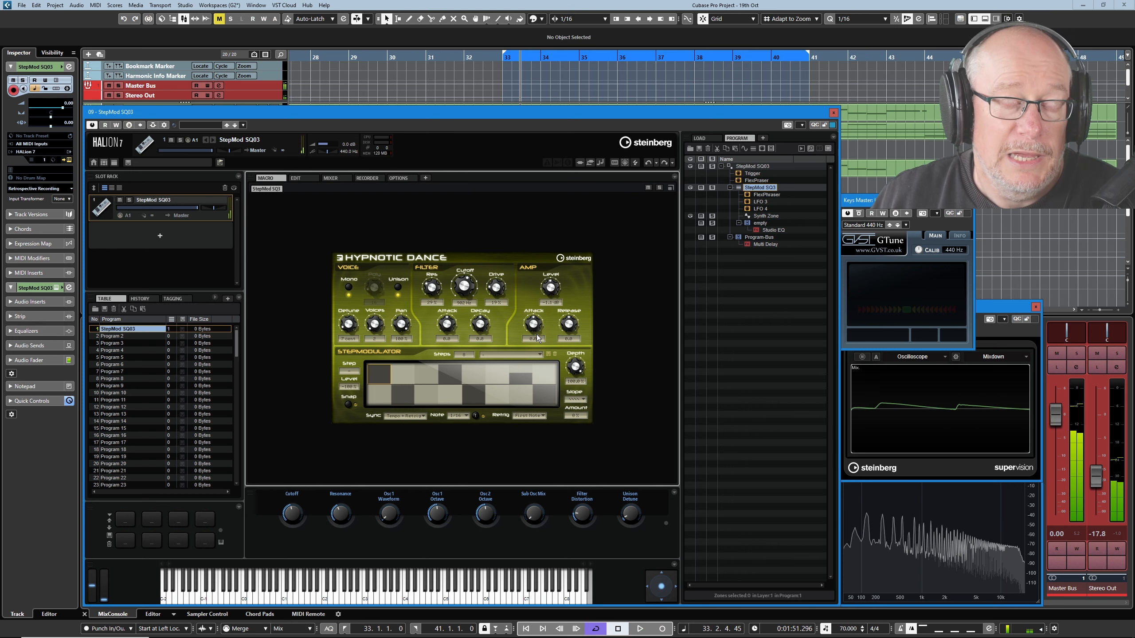
Step: Show the synth zone's amp envelope, compare it with the macro page, and lengthen its attack to about 101 ms
{"action": "left_click", "coordinate": [302, 177]}
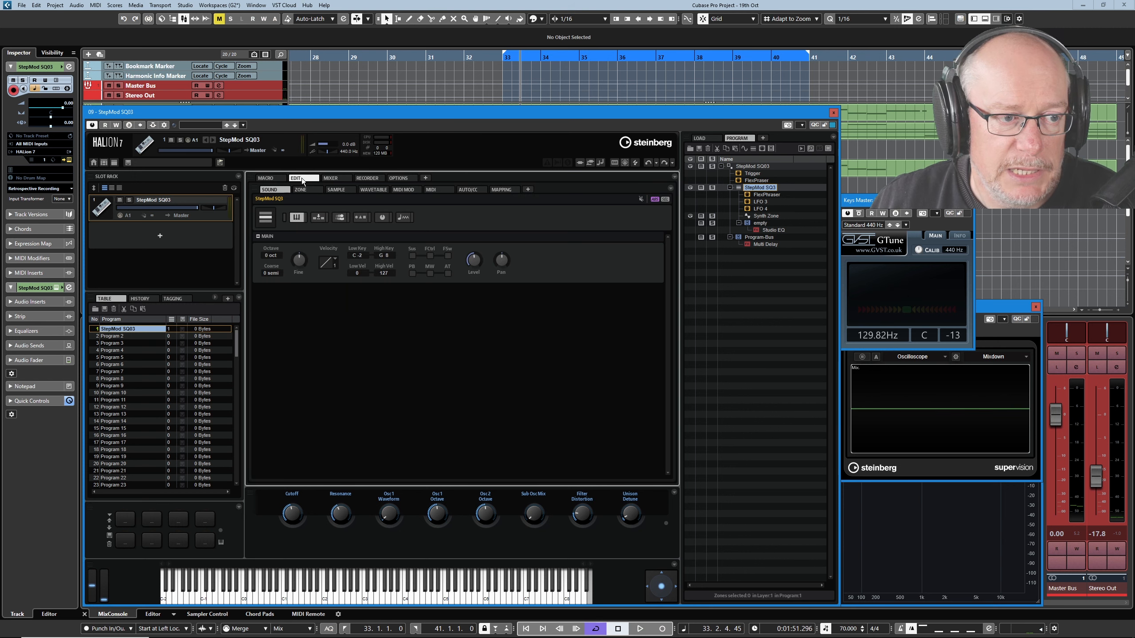
{"action": "left_click", "coordinate": [308, 190]}
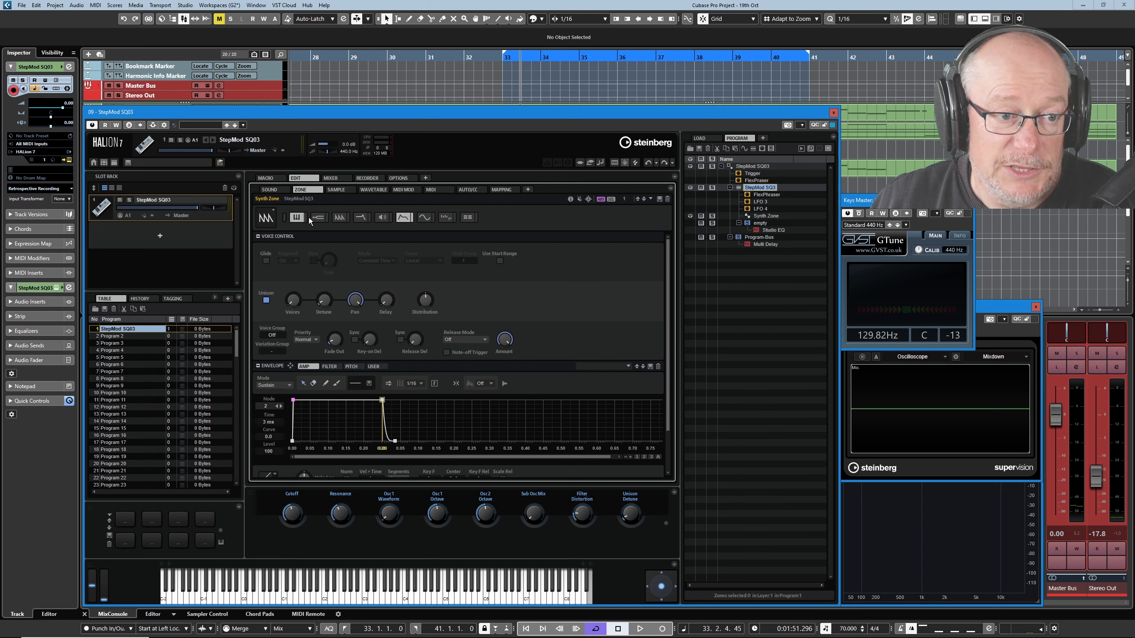
{"action": "left_click", "coordinate": [403, 217]}
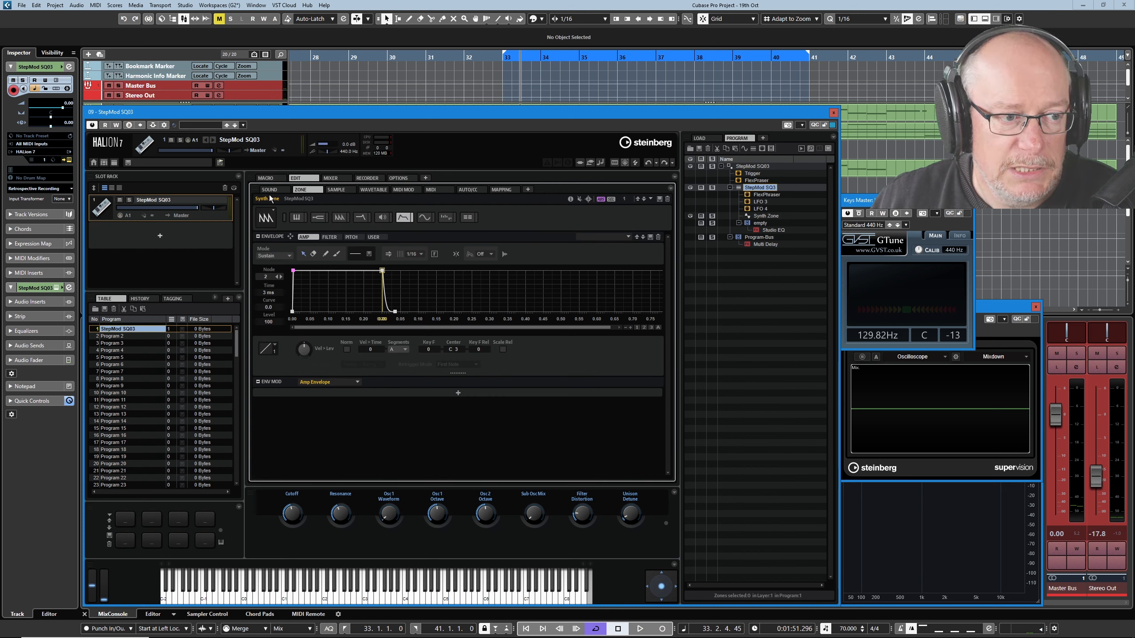
{"action": "left_click", "coordinate": [265, 177]}
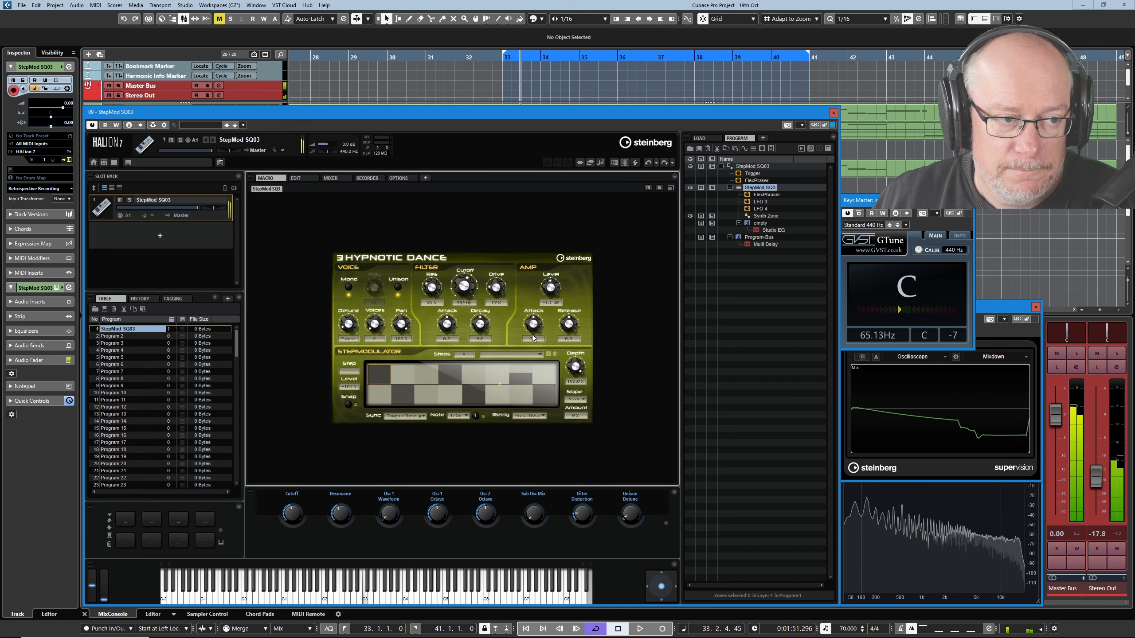
{"action": "left_click", "coordinate": [296, 178]}
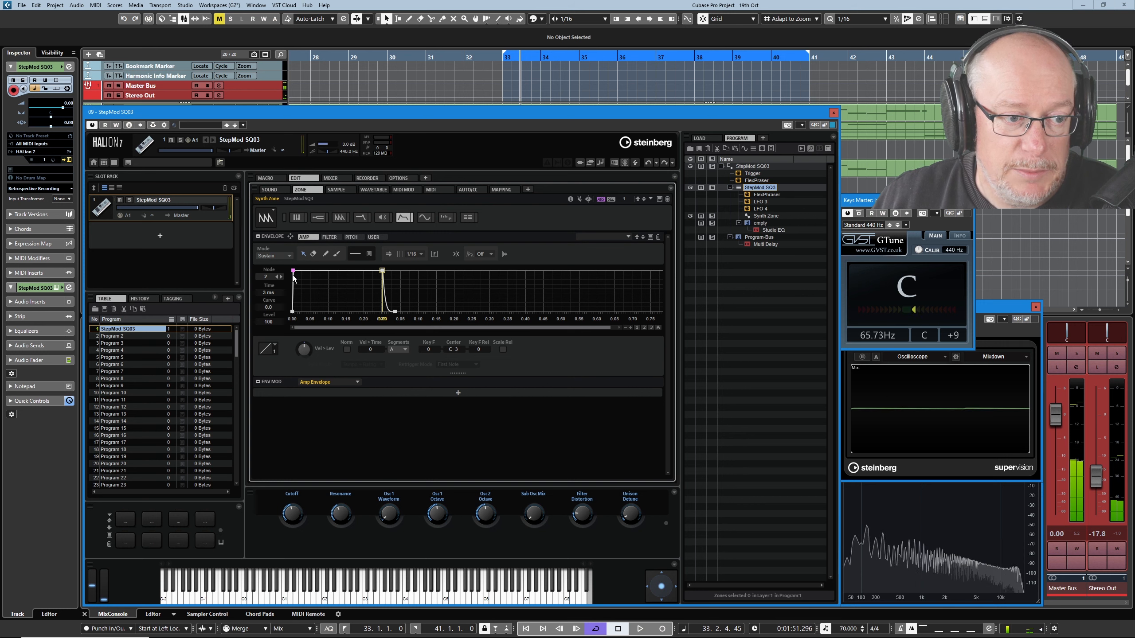
{"action": "left_click_drag", "start_coordinate": [293, 271], "coordinate": [328, 271]}
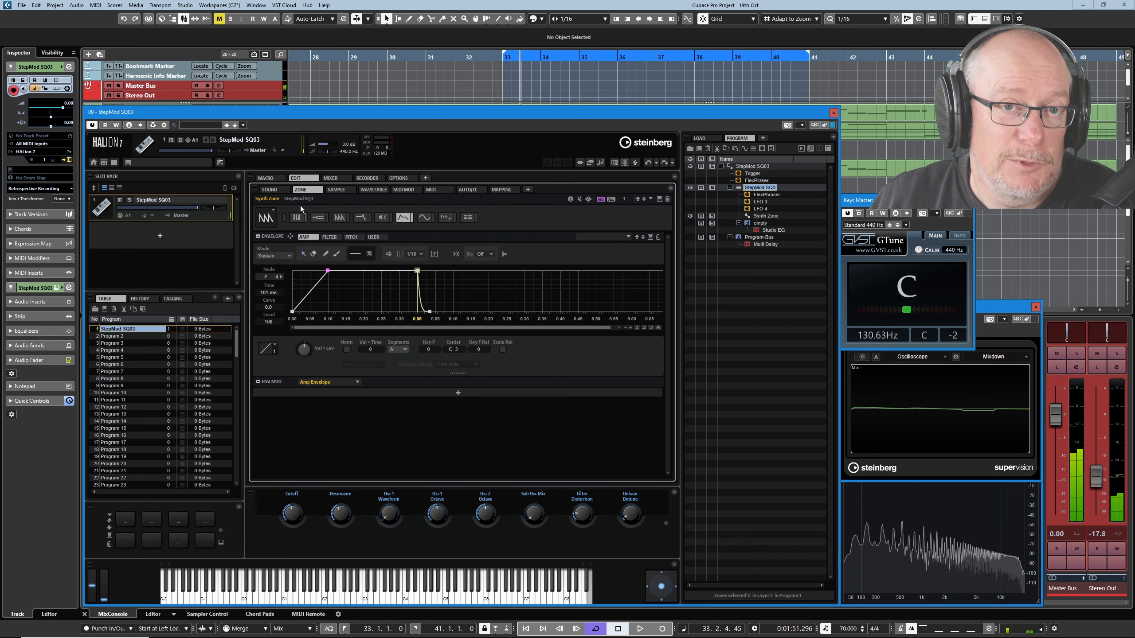
Step: Reduce the amp attack on the macro page and set the attack node of the zone's amp envelope to 94 ms
{"action": "left_click", "coordinate": [270, 178]}
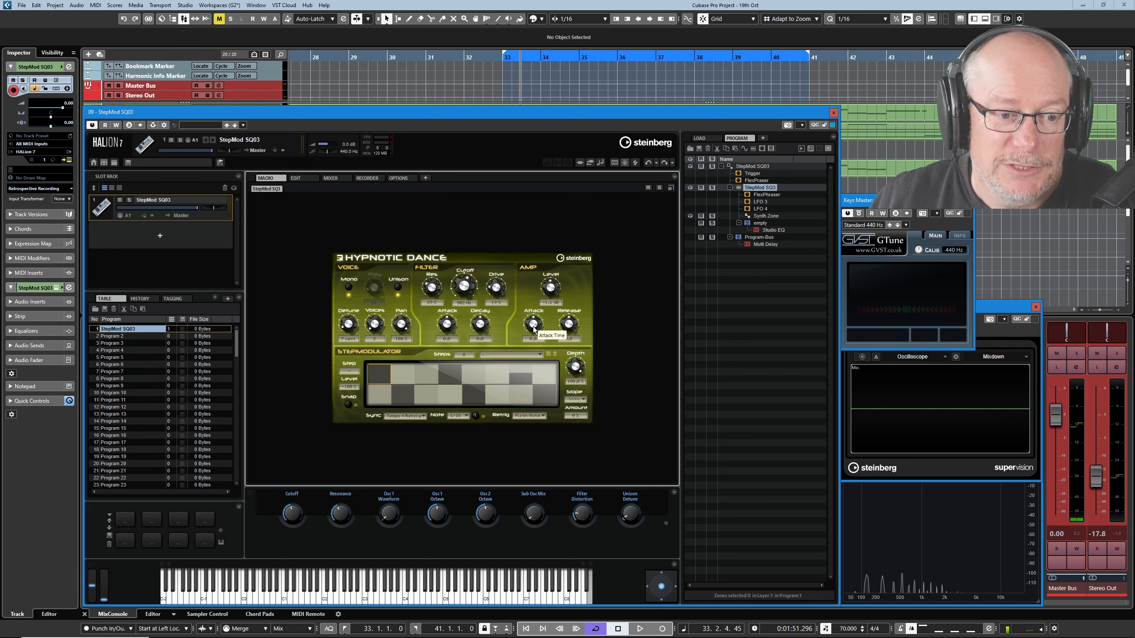
{"action": "left_click_drag", "start_coordinate": [537, 326], "coordinate": [519, 480]}
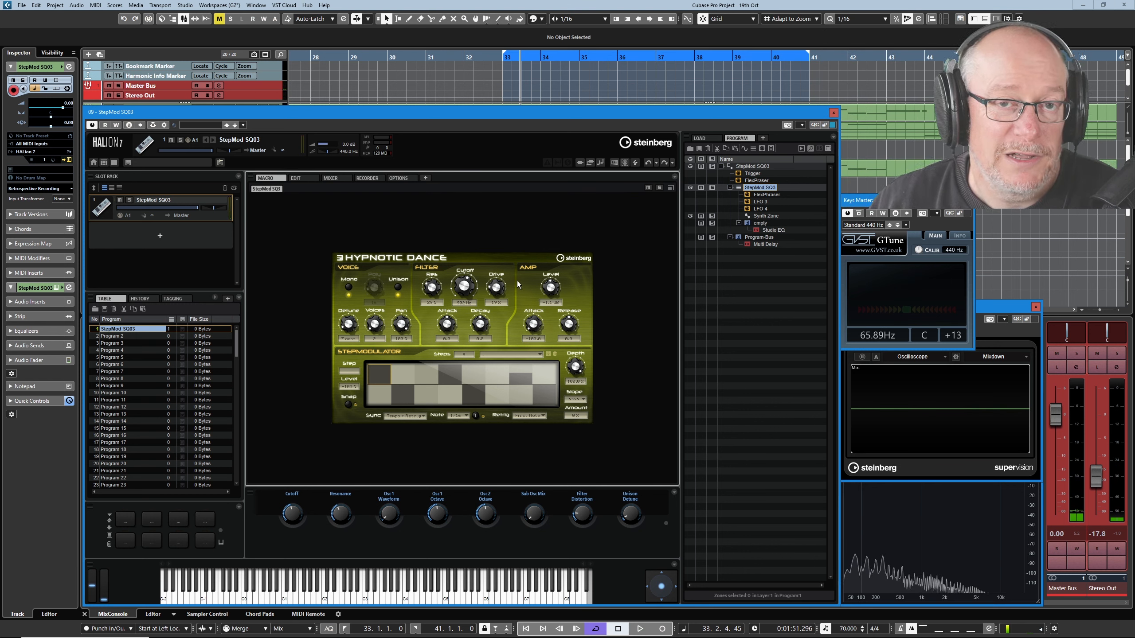
{"action": "left_click", "coordinate": [295, 178]}
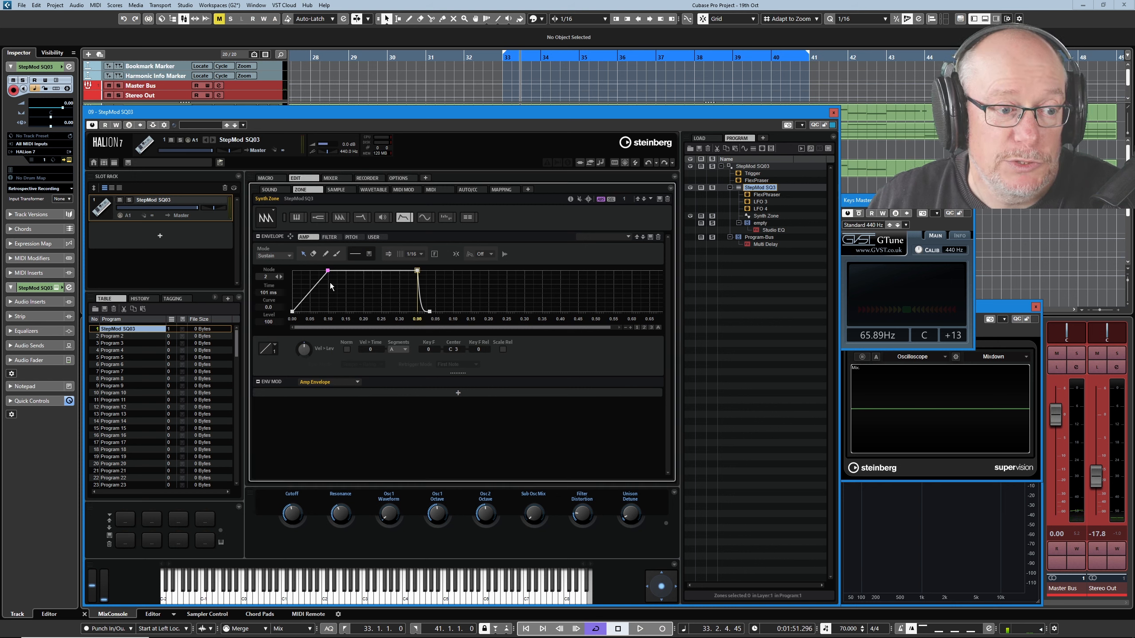
{"action": "mouse_move", "coordinate": [328, 270]}
{"action": "left_mouse_down"}
{"action": "mouse_move", "coordinate": [318, 270]}
{"action": "mouse_move", "coordinate": [326, 265]}
{"action": "left_mouse_up"}
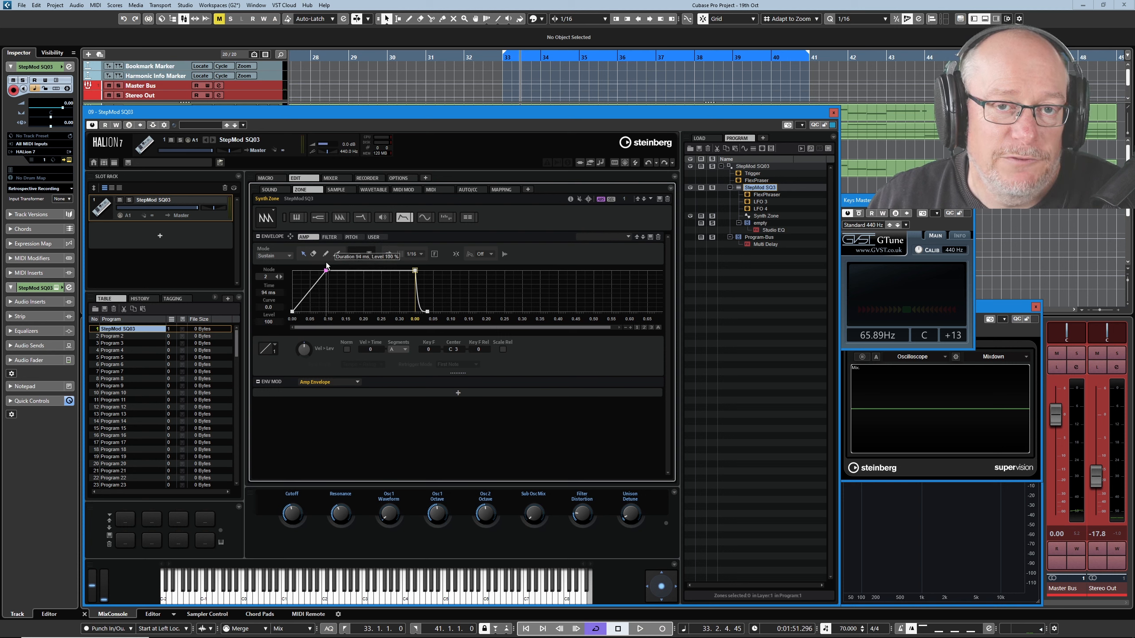
Step: Reload the StepMod SQ03 program from the library and show its program tree again
{"action": "left_click", "coordinate": [266, 177]}
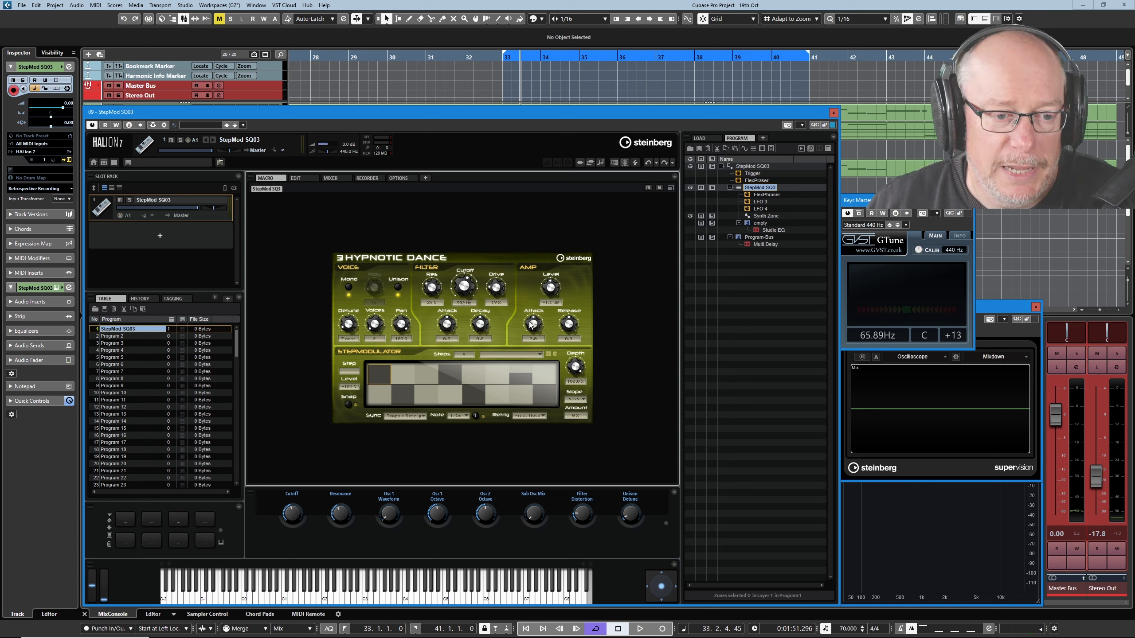
{"action": "left_click", "coordinate": [699, 138]}
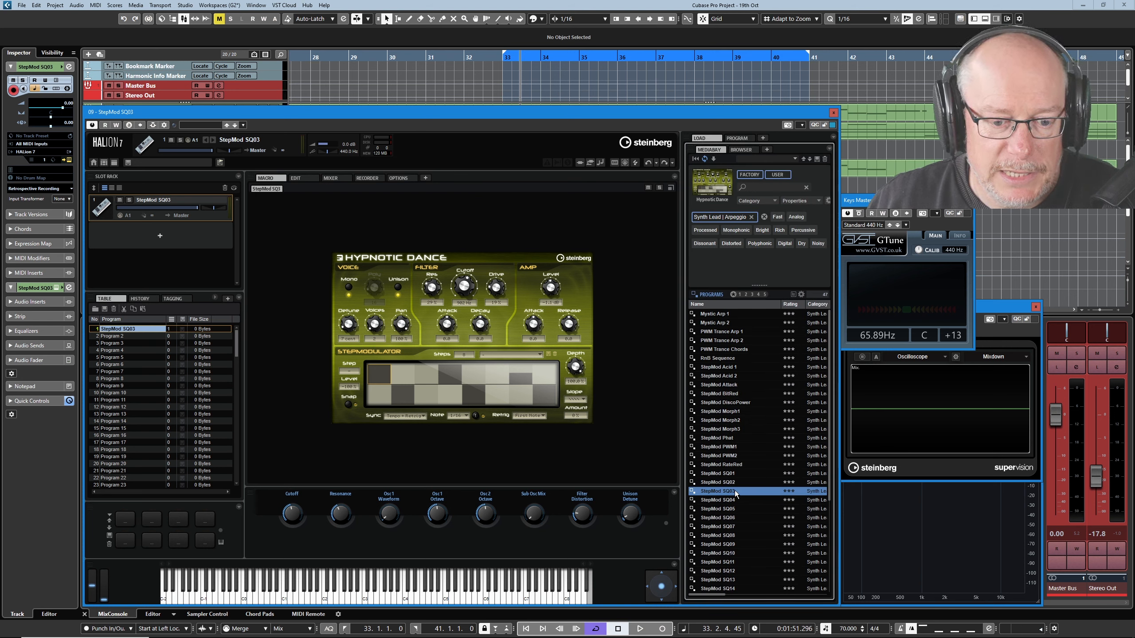
{"action": "double_click", "coordinate": [734, 492]}
{"action": "left_click", "coordinate": [741, 139]}
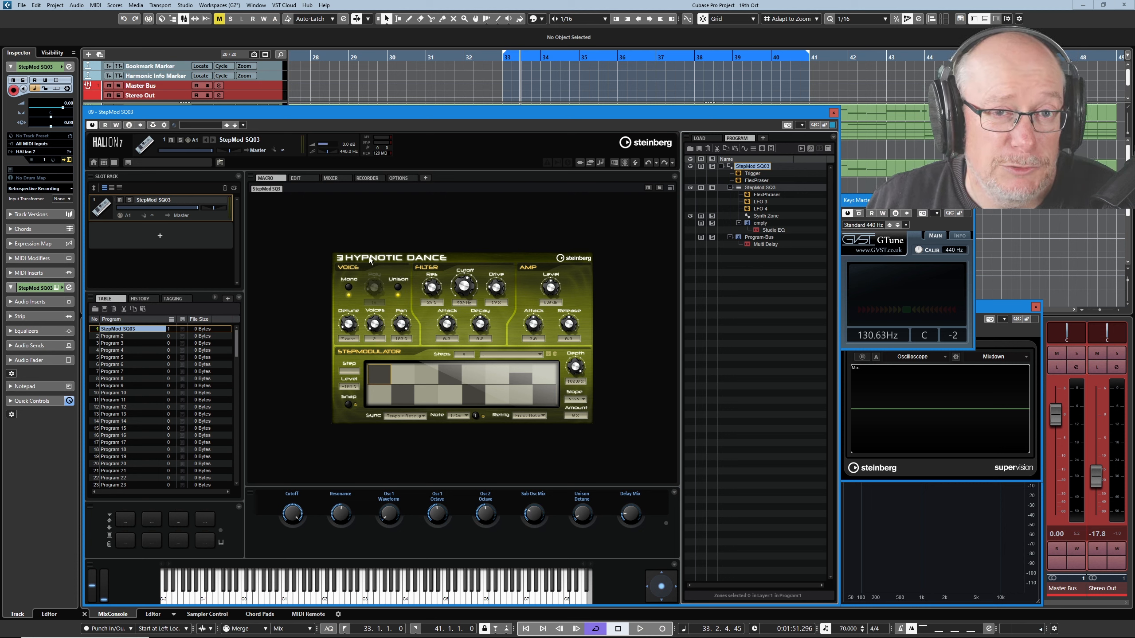
Step: Examine the zone's modulation matrix for the Step Modulator to Bus 1 routing and the destinations fed by Bus 1
{"action": "left_click", "coordinate": [300, 179]}
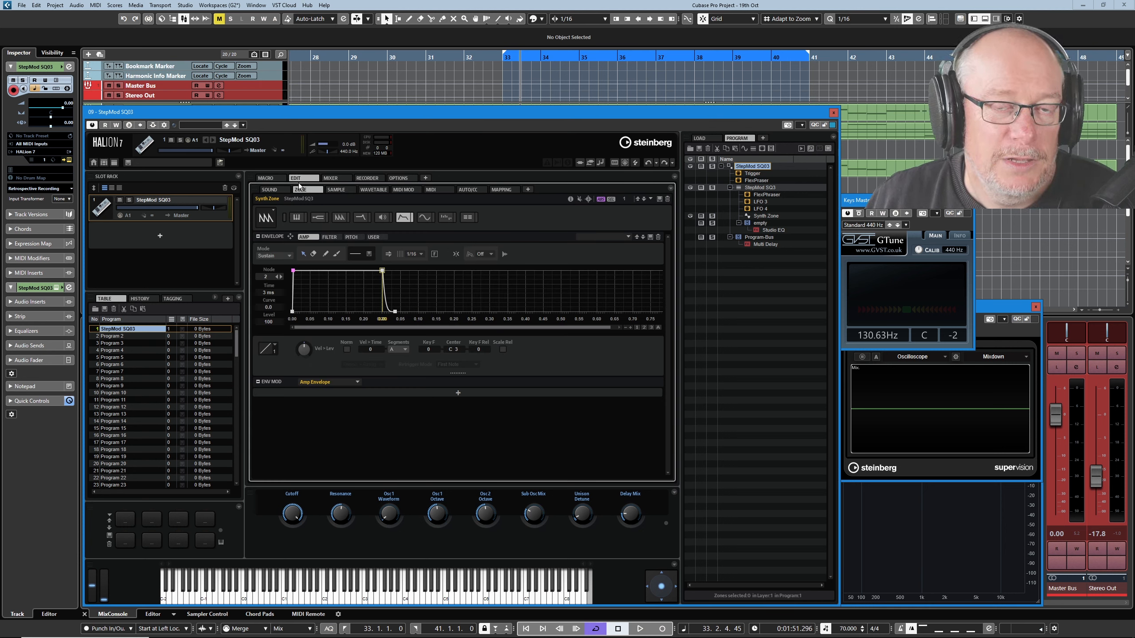
{"action": "left_click", "coordinate": [468, 218]}
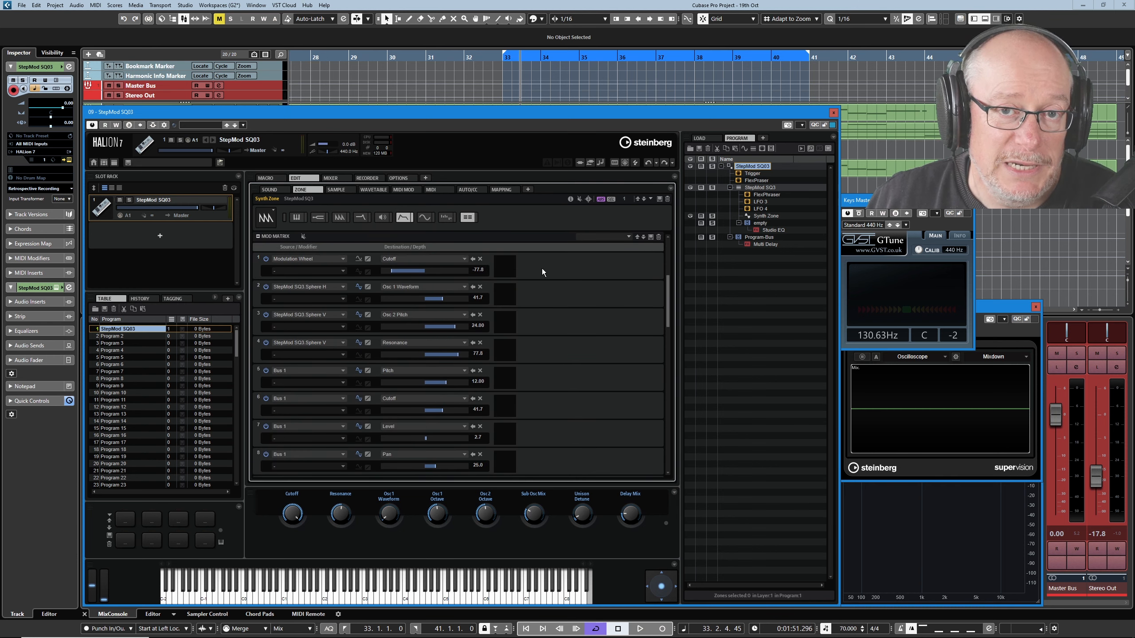
{"action": "left_click_drag", "start_coordinate": [669, 293], "coordinate": [670, 364]}
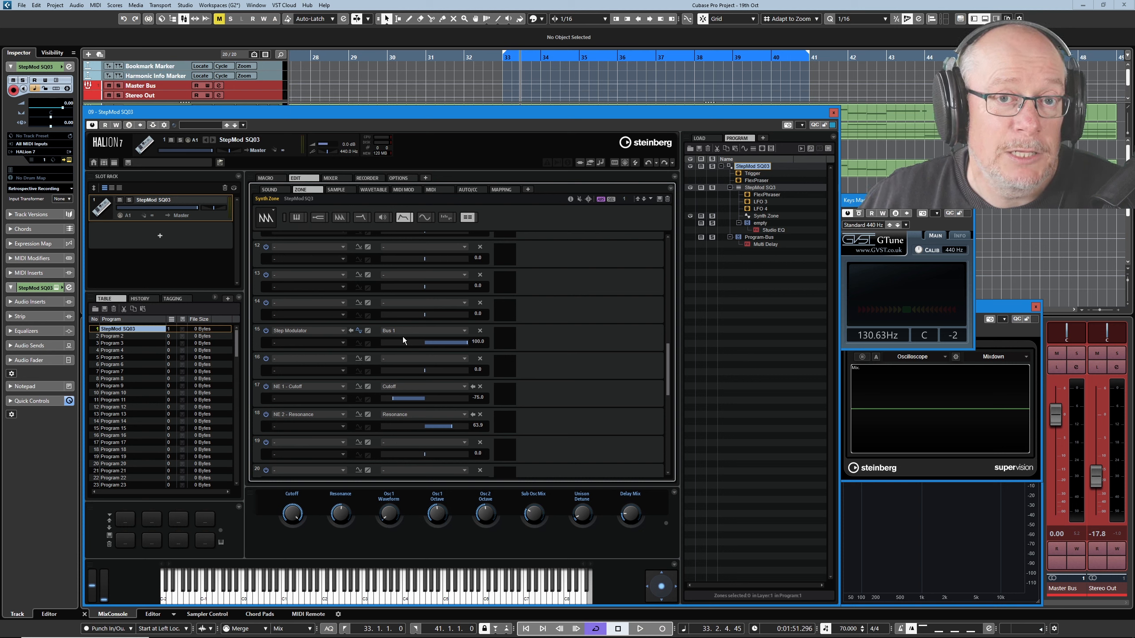
{"action": "left_click_drag", "start_coordinate": [669, 375], "coordinate": [656, 318]}
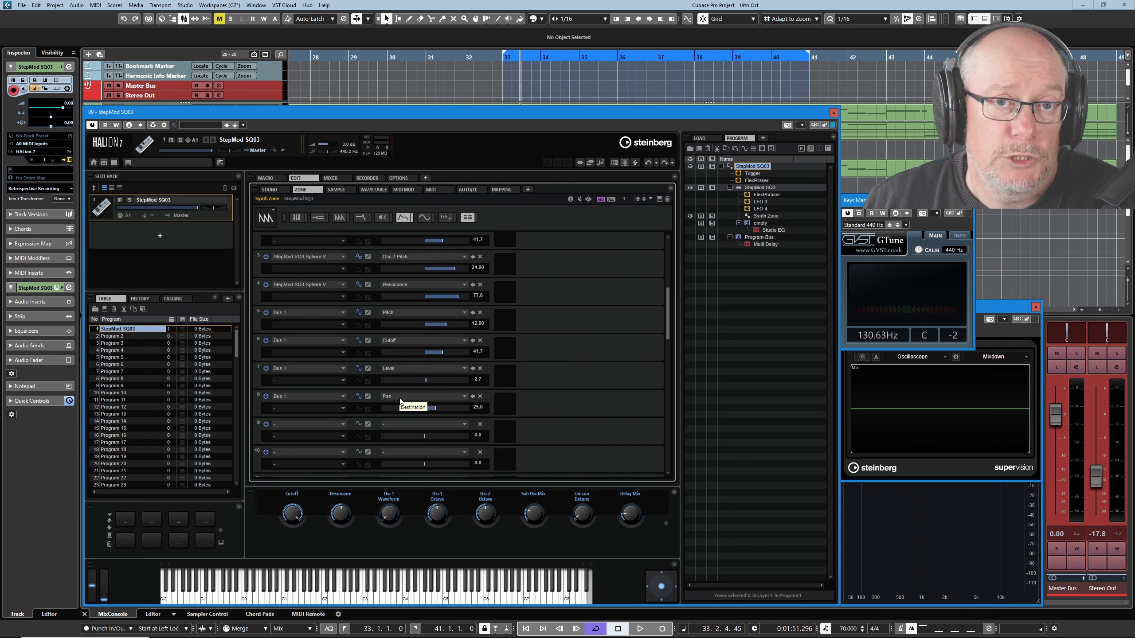
Step: Set the step modulator's sync note value to 1/2 on the Hypnotic Dance macro page
{"action": "left_click", "coordinate": [267, 179]}
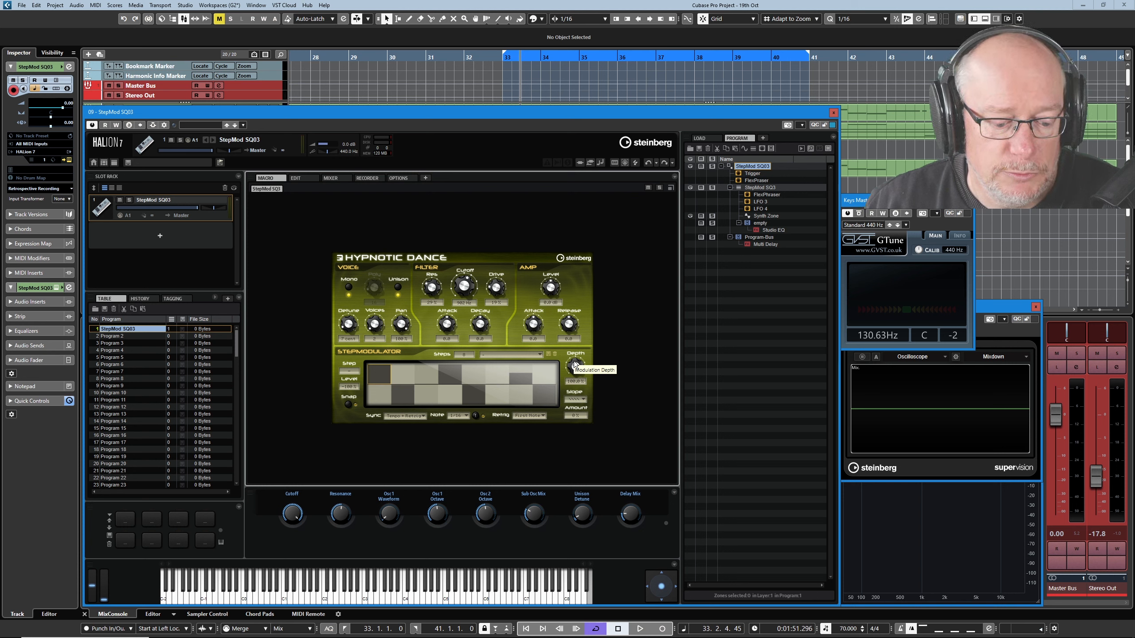
{"action": "left_click", "coordinate": [460, 415]}
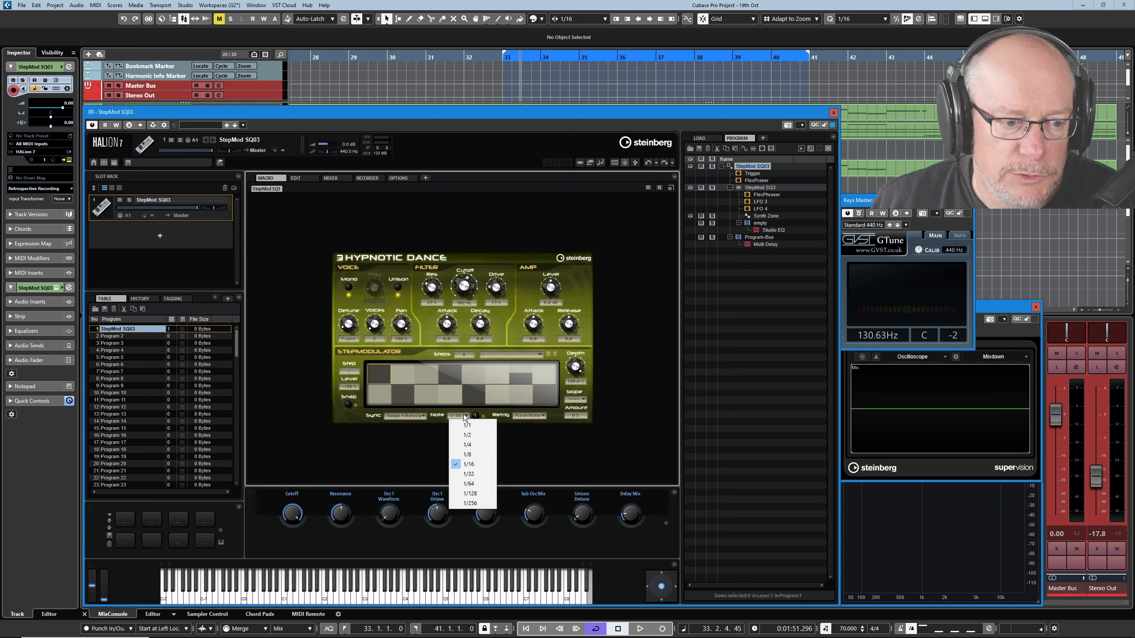
{"action": "left_click", "coordinate": [473, 436]}
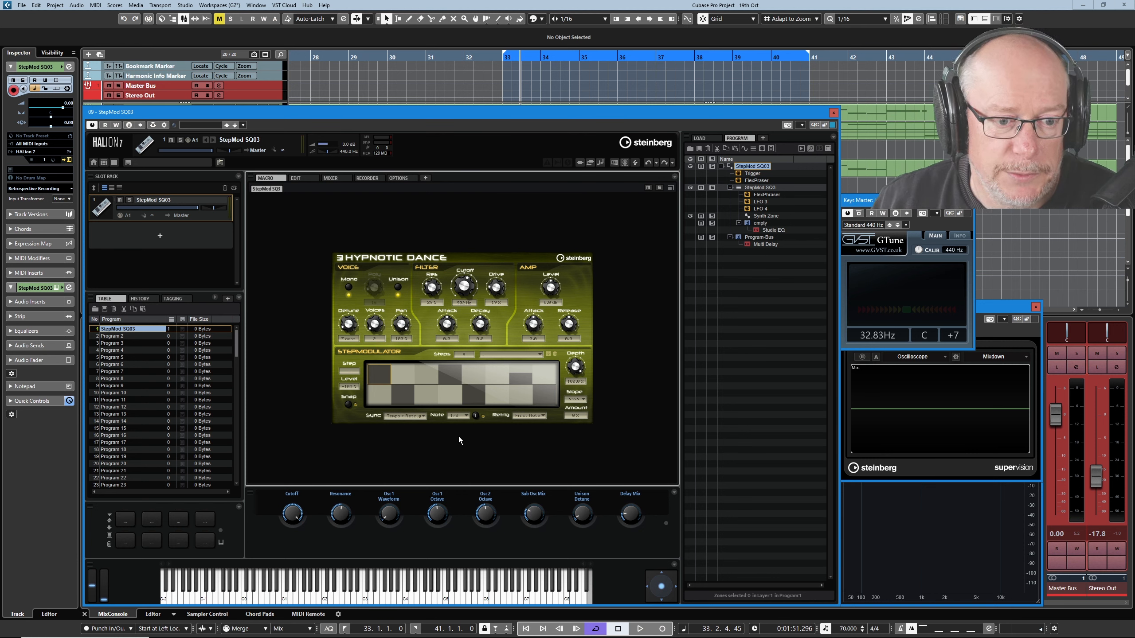
Step: Try lower modulation depths for the step modulator and raise the depth back to maximum
{"action": "left_click_drag", "start_coordinate": [578, 369], "coordinate": [579, 385]}
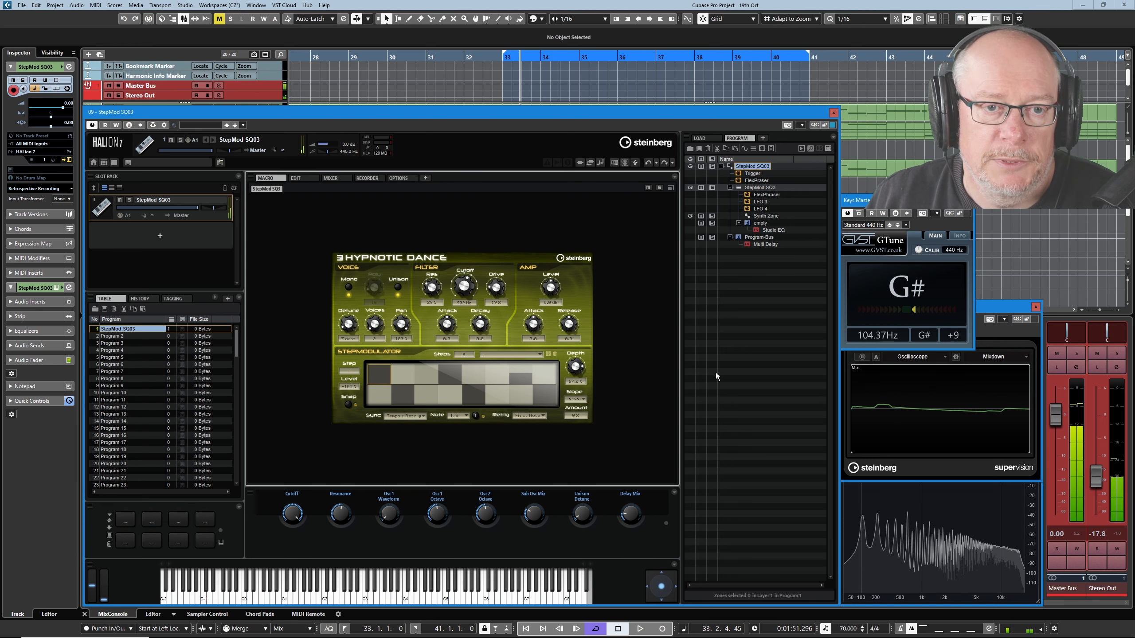
{"action": "left_click_drag", "start_coordinate": [574, 365], "coordinate": [574, 386]}
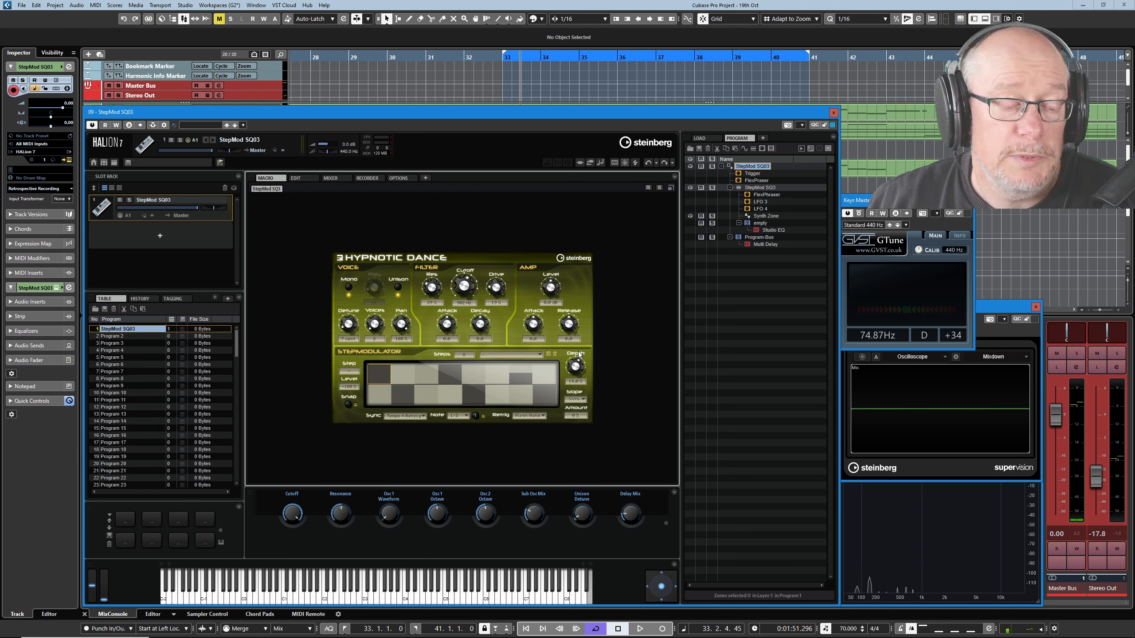
{"action": "left_click_drag", "start_coordinate": [575, 366], "coordinate": [557, 138]}
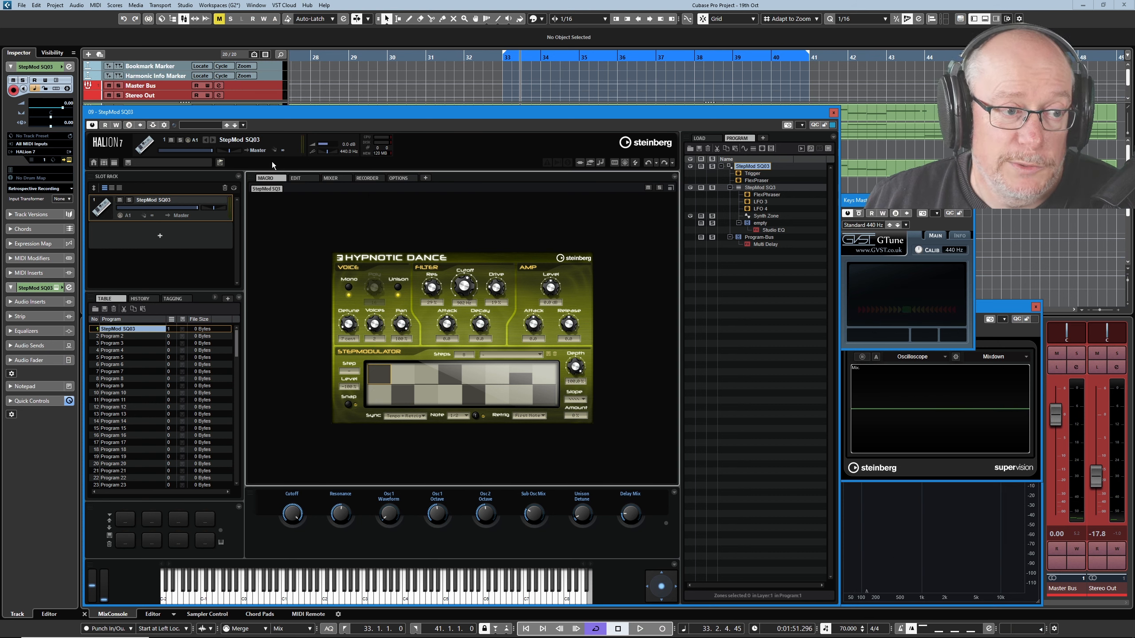
Step: Increase the Bus 1 to Pan depth to about 36 in the zone's modulation matrix and return to the macro page
{"action": "left_click", "coordinate": [301, 177]}
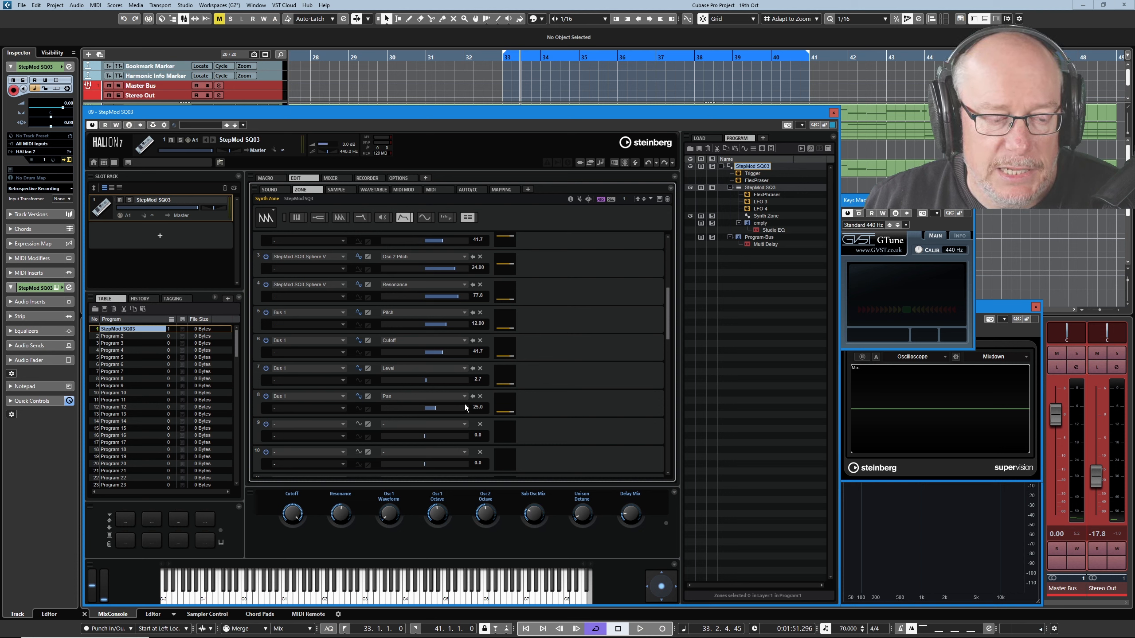
{"action": "left_click_drag", "start_coordinate": [434, 410], "coordinate": [440, 413]}
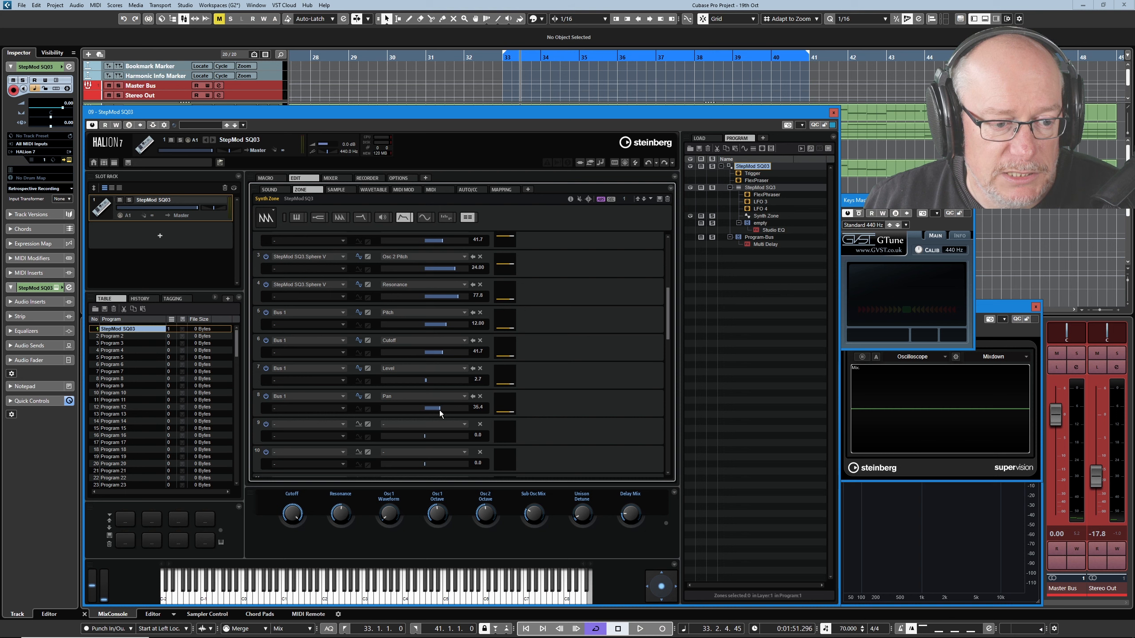
{"action": "left_click", "coordinate": [266, 179]}
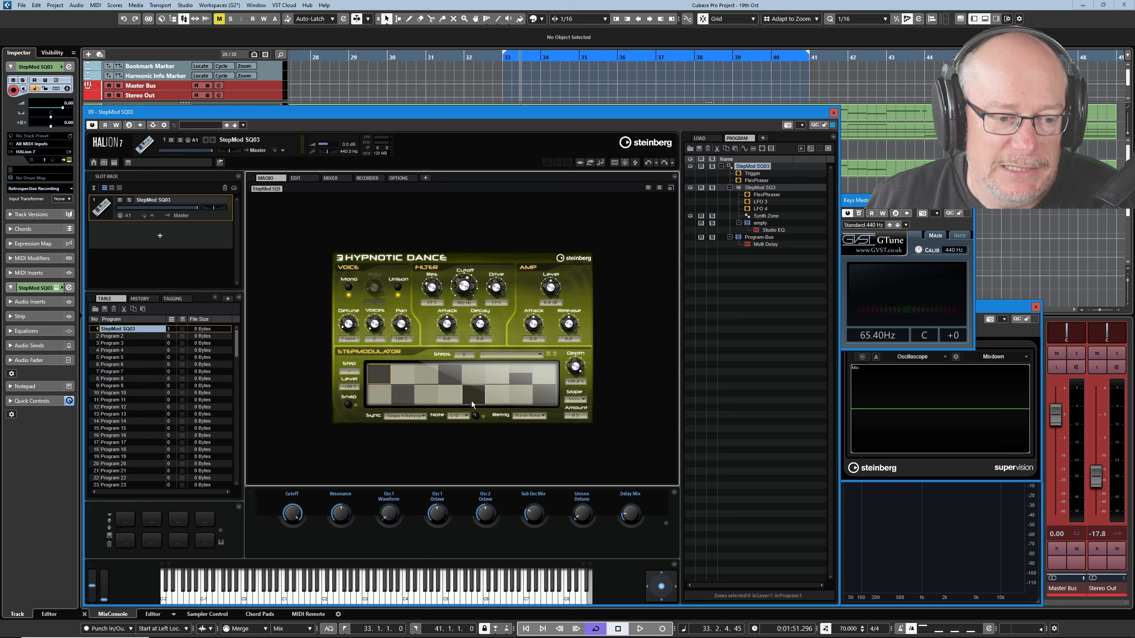
Step: Raise the step modulator's slope amount to 45 and set its sync note value to 1/8 on the macro page
{"action": "left_click", "coordinate": [578, 396]}
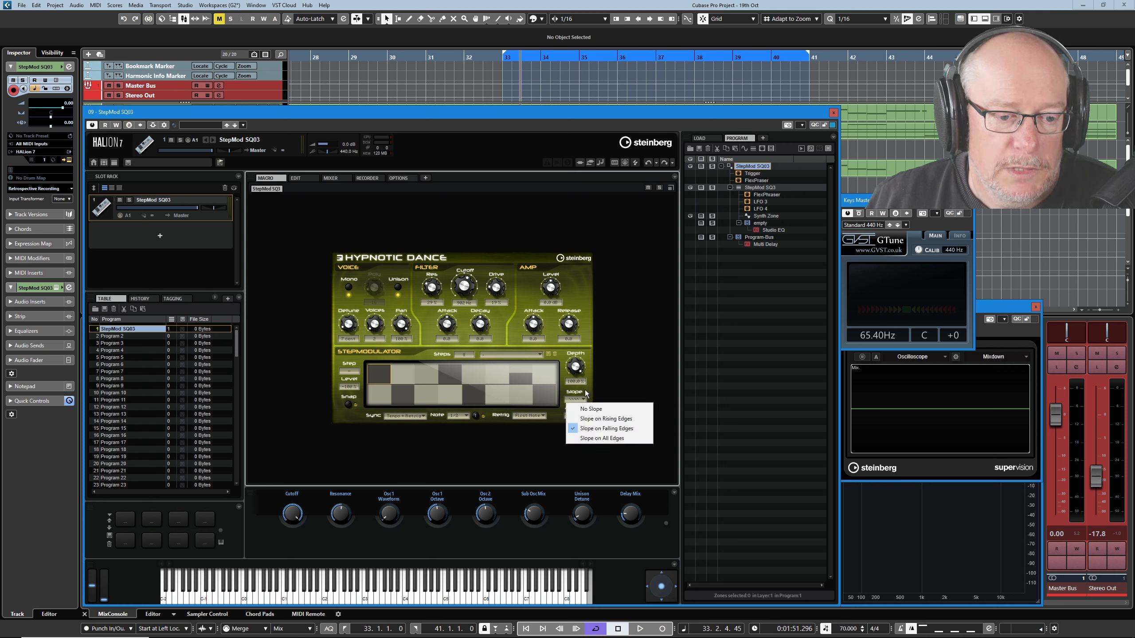
{"action": "left_click", "coordinate": [638, 371]}
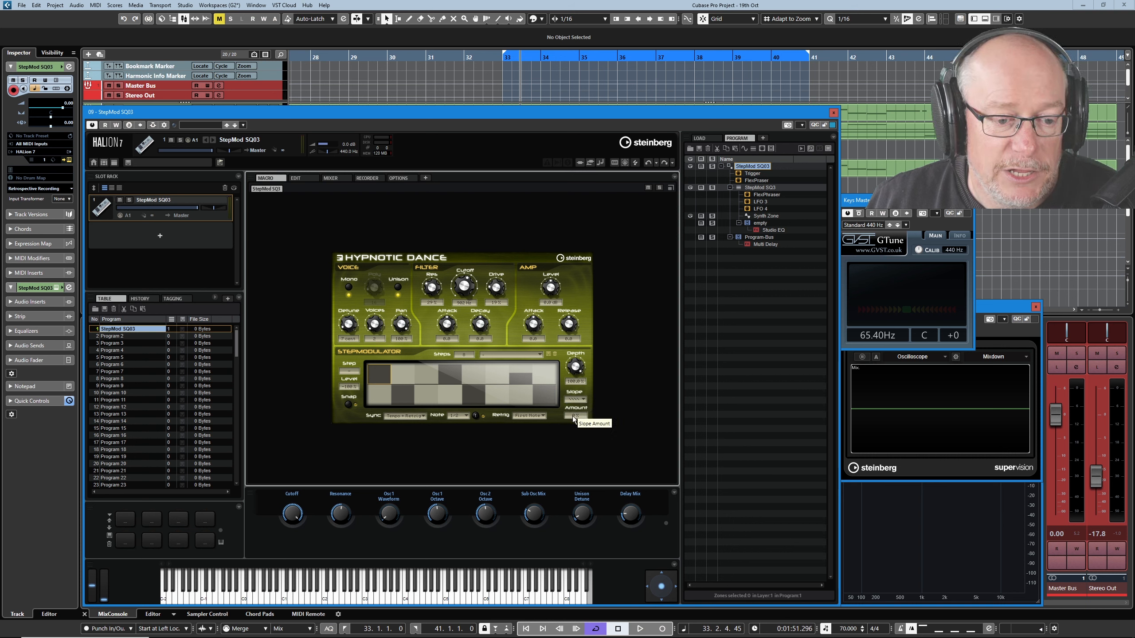
{"action": "left_click_drag", "start_coordinate": [574, 418], "coordinate": [571, 360]}
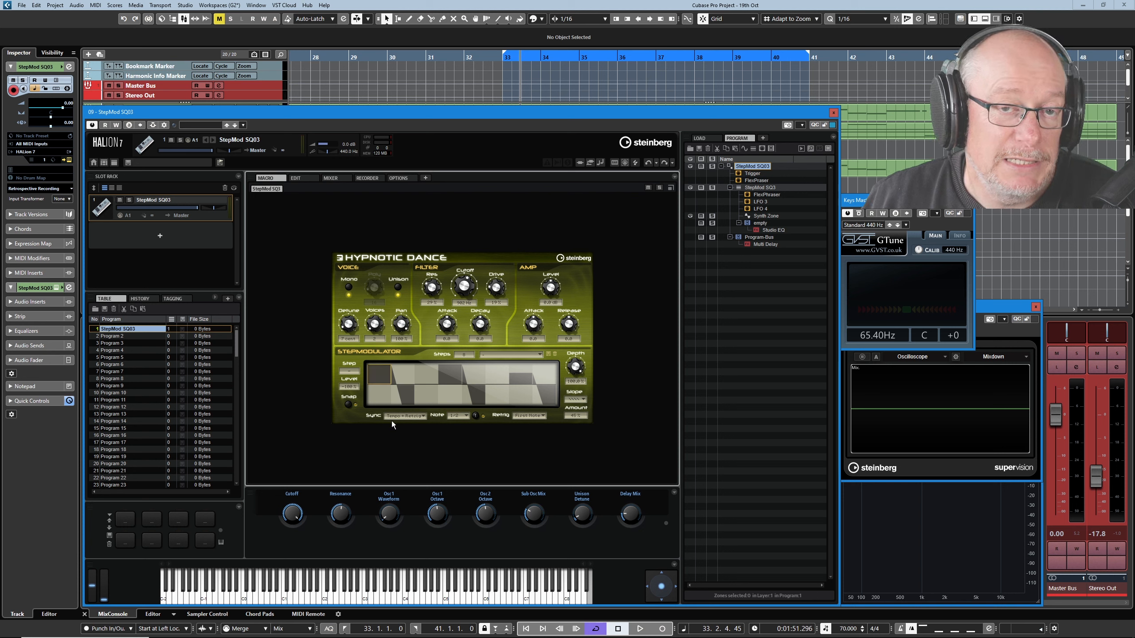
{"action": "left_click", "coordinate": [465, 415]}
{"action": "left_click", "coordinate": [471, 459]}
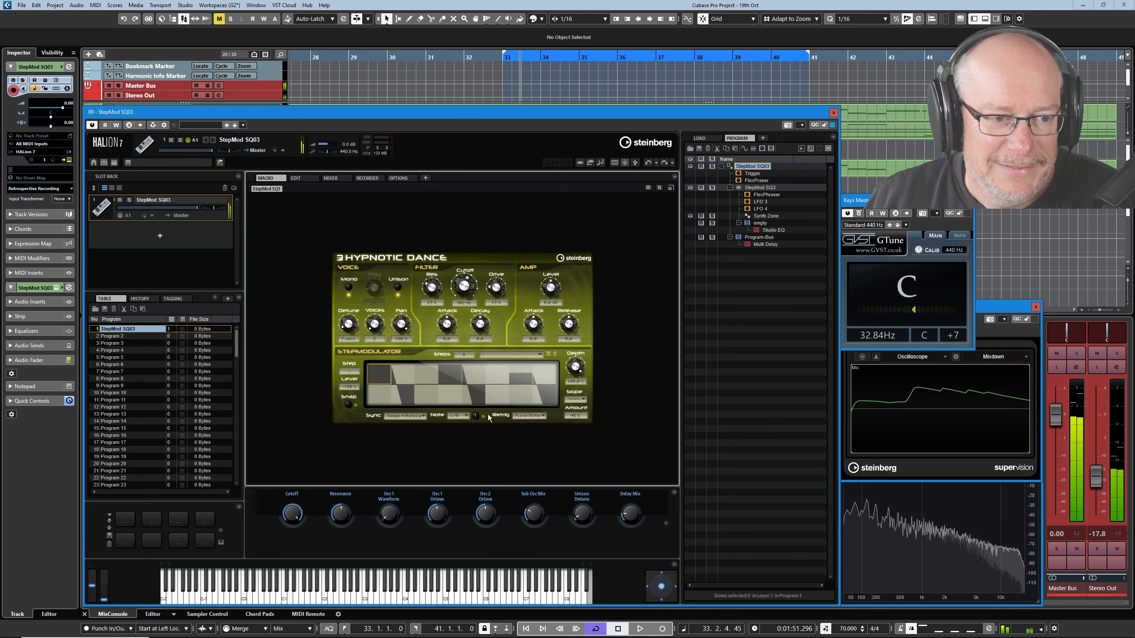
Step: Raise the slope amount to maximum in the zone's step modulator section and return to the macro page
{"action": "left_click", "coordinate": [294, 177]}
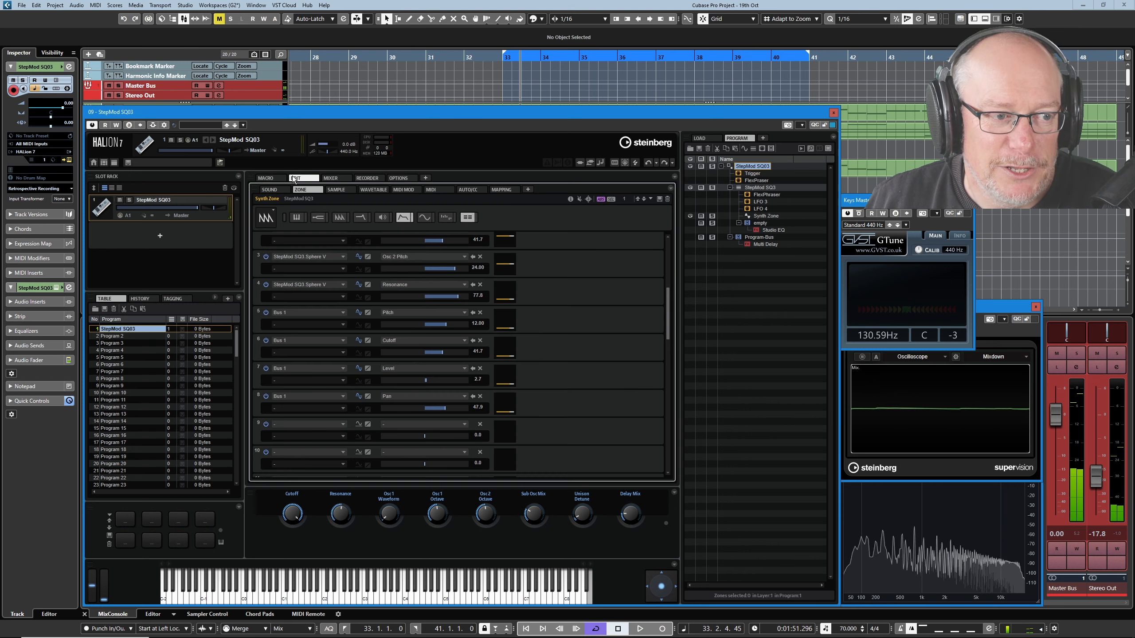
{"action": "left_click", "coordinate": [446, 217]}
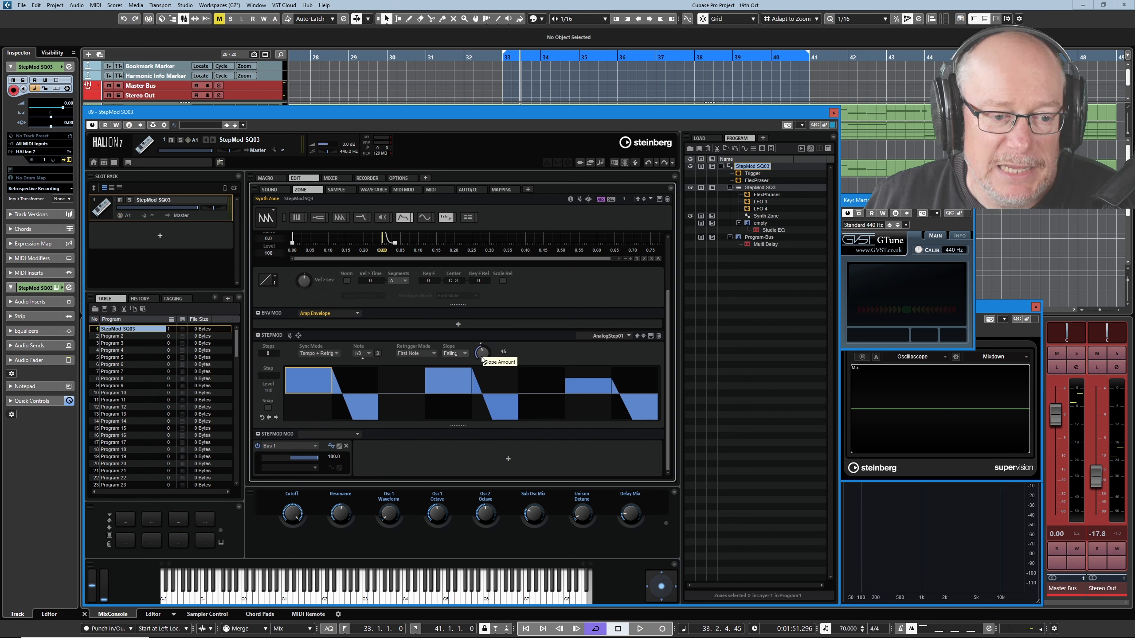
{"action": "left_click_drag", "start_coordinate": [482, 357], "coordinate": [466, 323]}
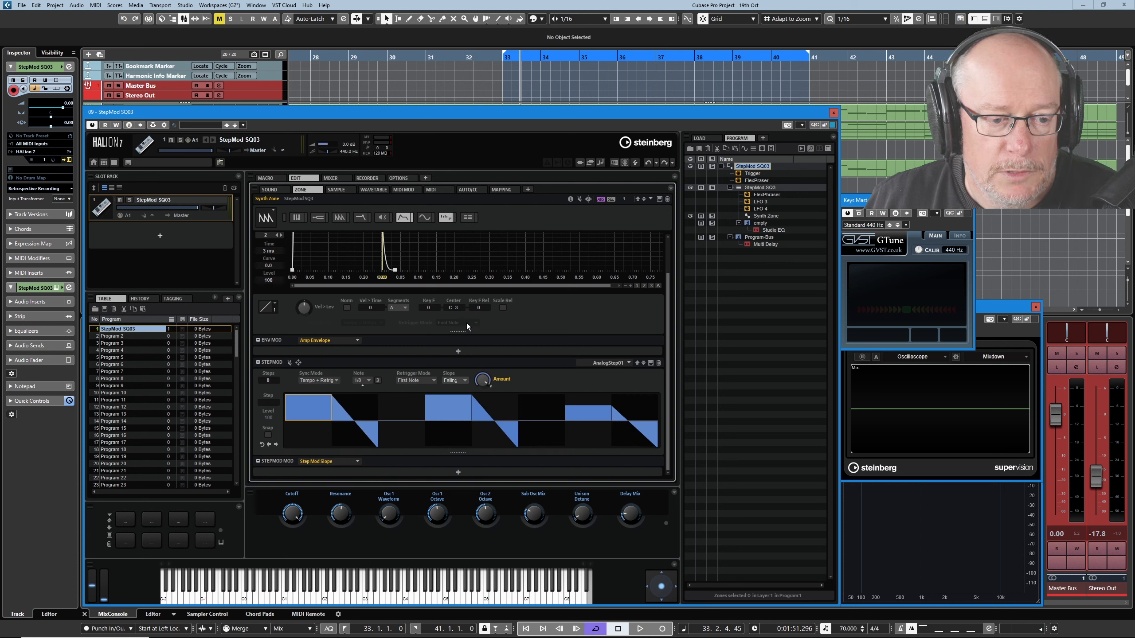
{"action": "left_click", "coordinate": [266, 178]}
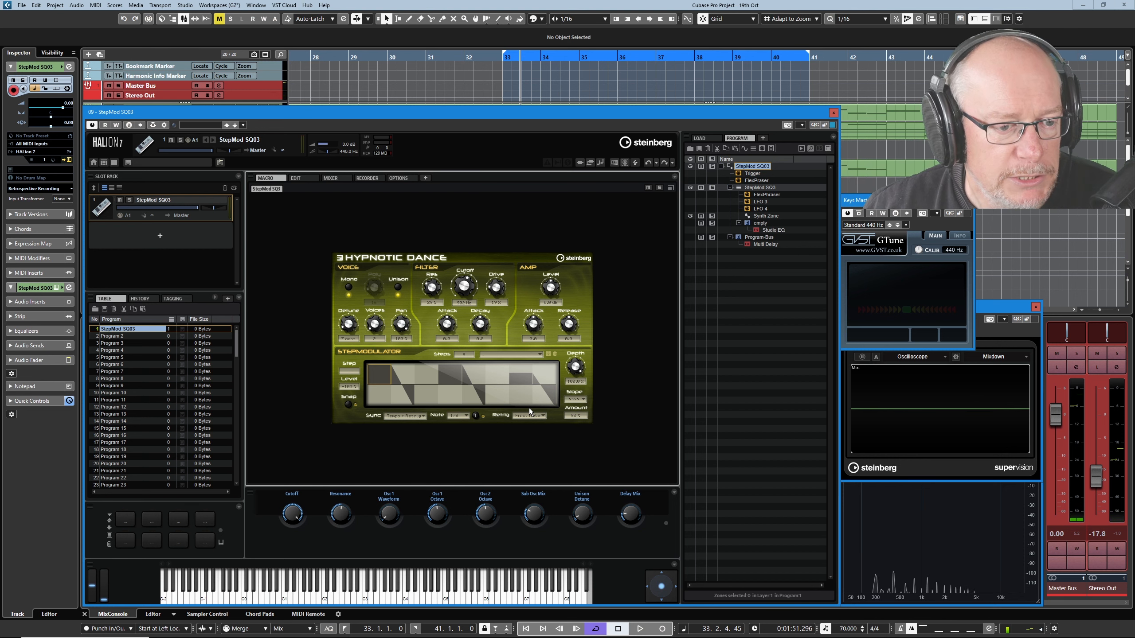
Step: Load the Mystic Arp 2 program from the factory library
{"action": "left_click", "coordinate": [699, 138]}
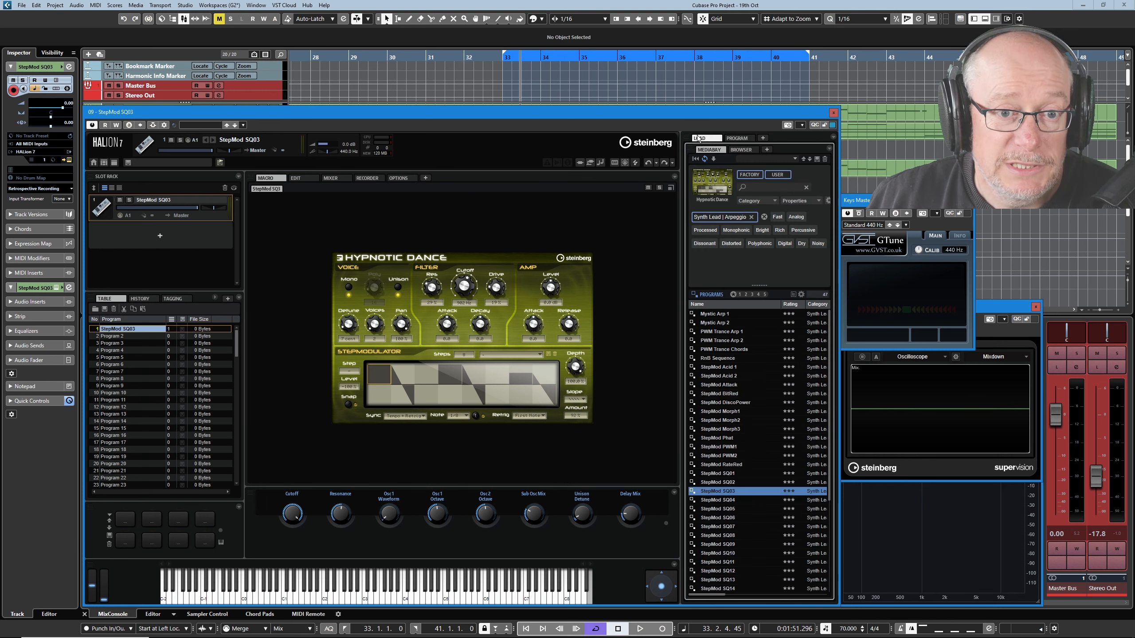
{"action": "double_click", "coordinate": [716, 323]}
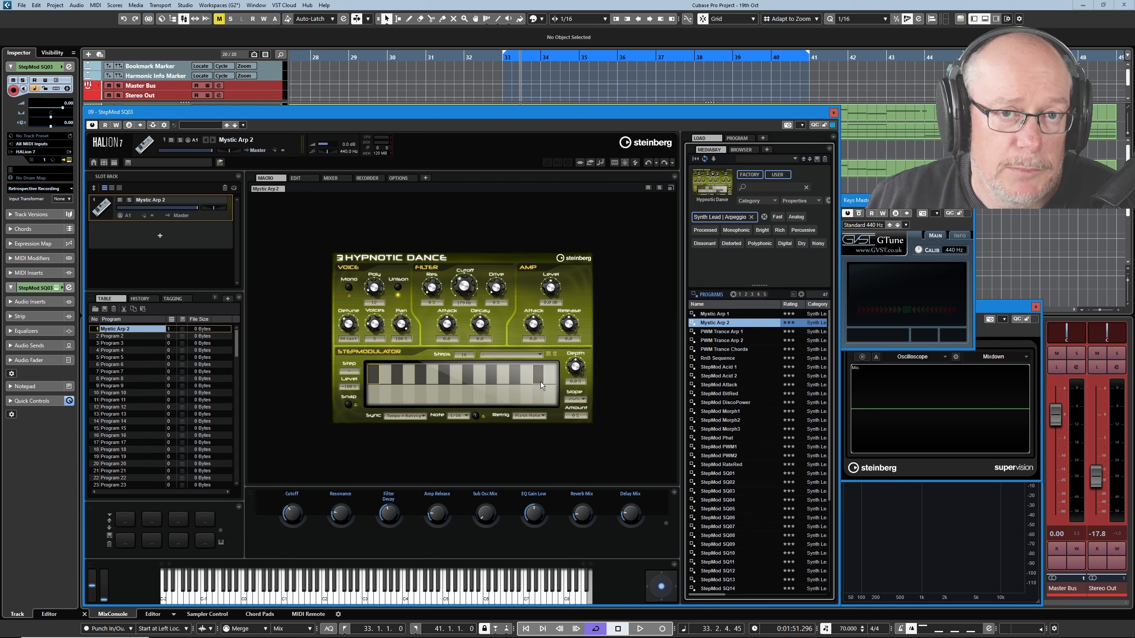
Step: Find the Step Modulator to Pan routing in the zone's modulation matrix and raise the step modulator depth to 100 on the macro page
{"action": "left_click", "coordinate": [304, 178]}
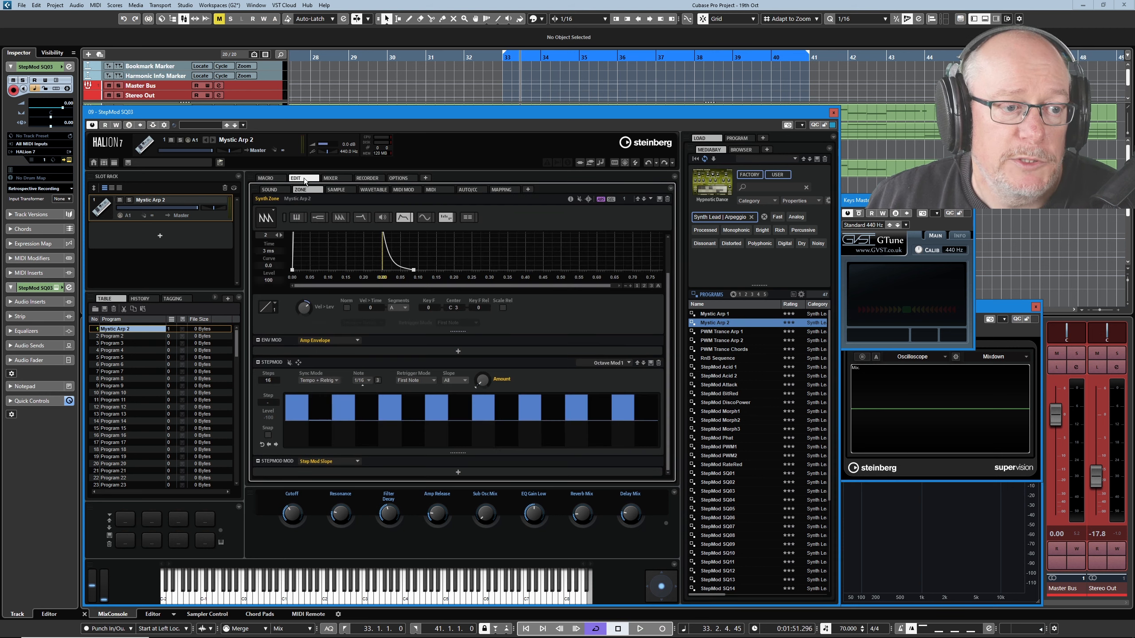
{"action": "left_click", "coordinate": [472, 219]}
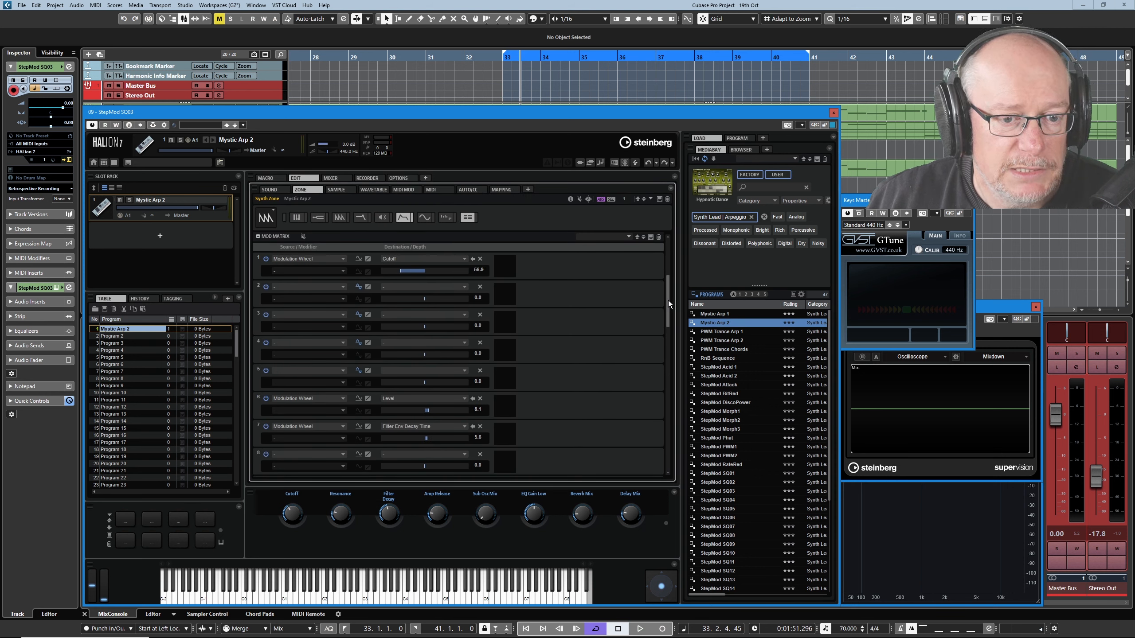
{"action": "left_click_drag", "start_coordinate": [667, 299], "coordinate": [658, 357]}
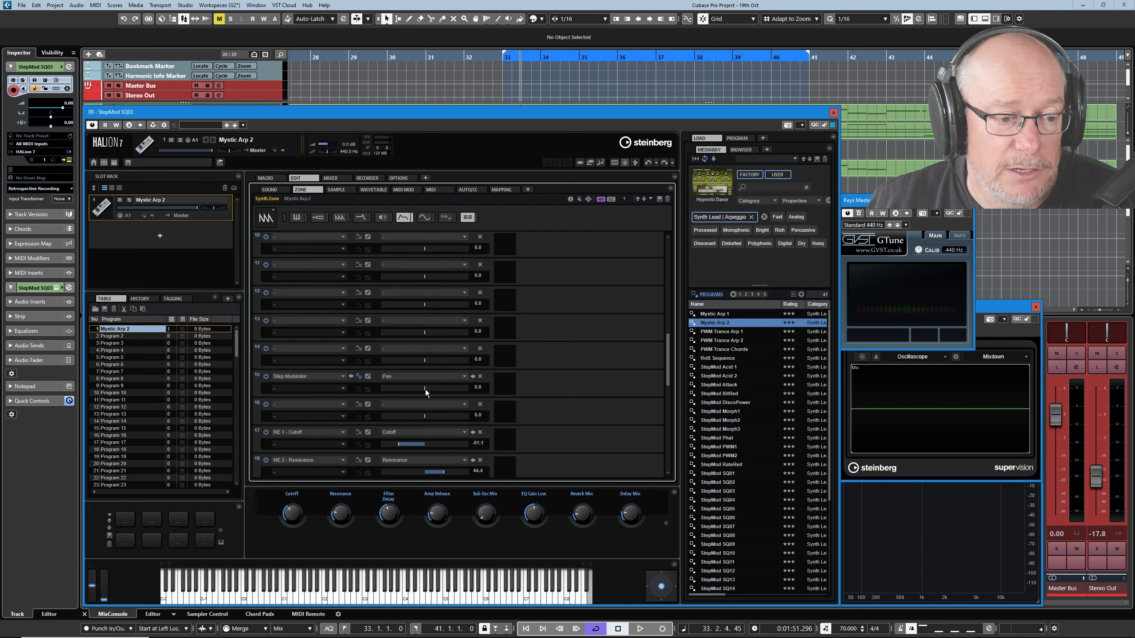
{"action": "left_click_drag", "start_coordinate": [425, 389], "coordinate": [442, 387]}
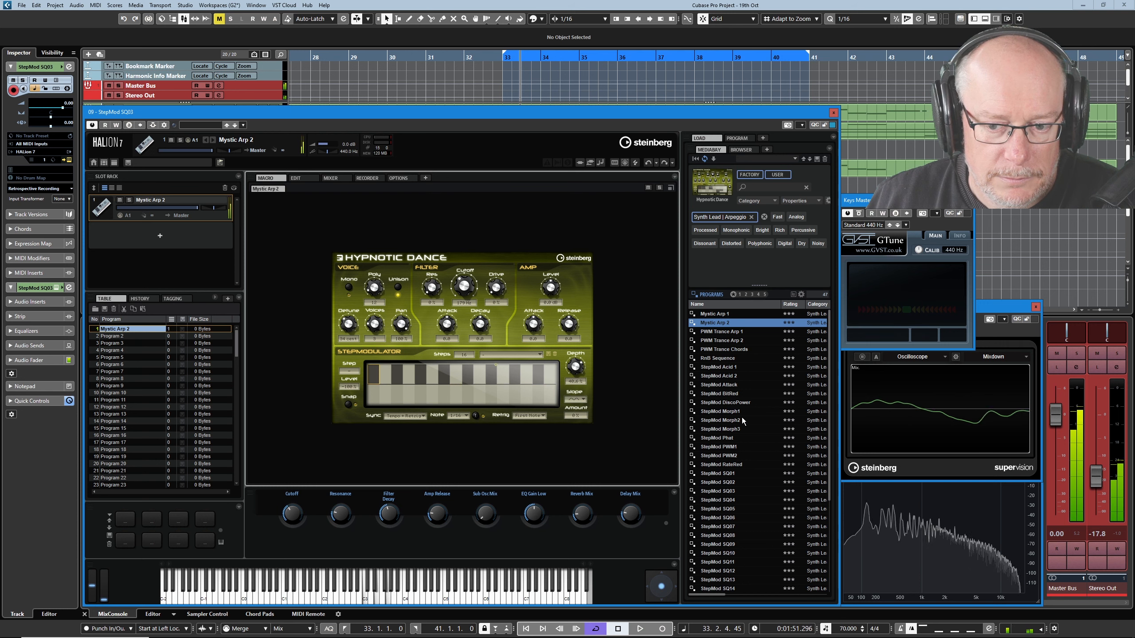
{"action": "left_click_drag", "start_coordinate": [573, 365], "coordinate": [583, 348]}
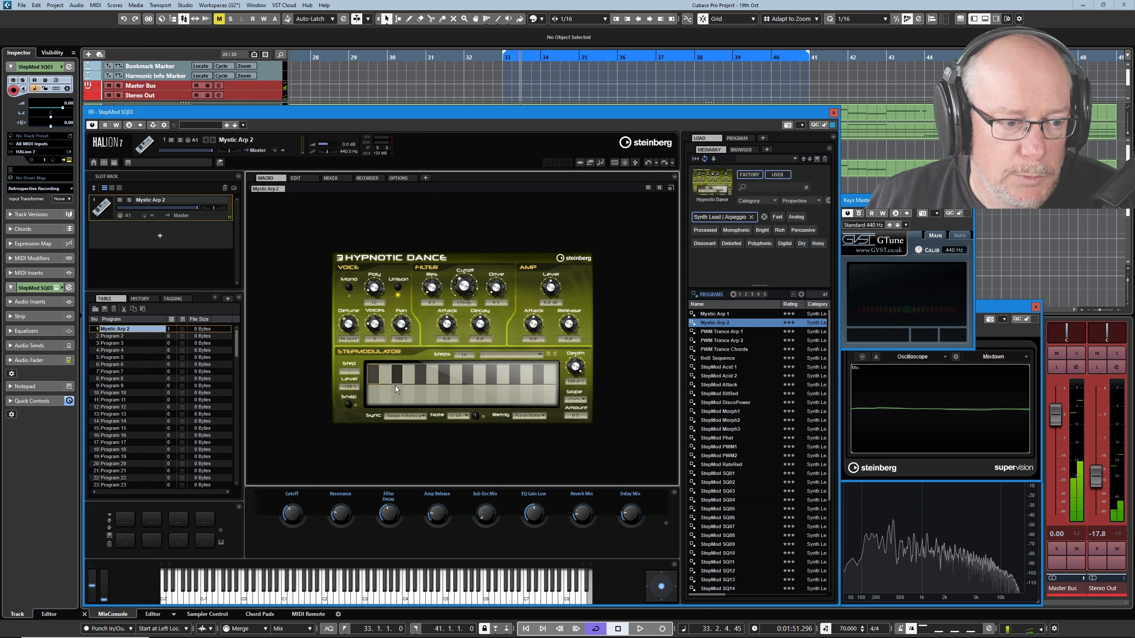
Step: Lower steps 3, 7, 11 and 15 of the step modulator pattern to the minimum level of -100
{"action": "left_click_drag", "start_coordinate": [396, 385], "coordinate": [395, 431]}
{"action": "left_click_drag", "start_coordinate": [447, 386], "coordinate": [456, 420]}
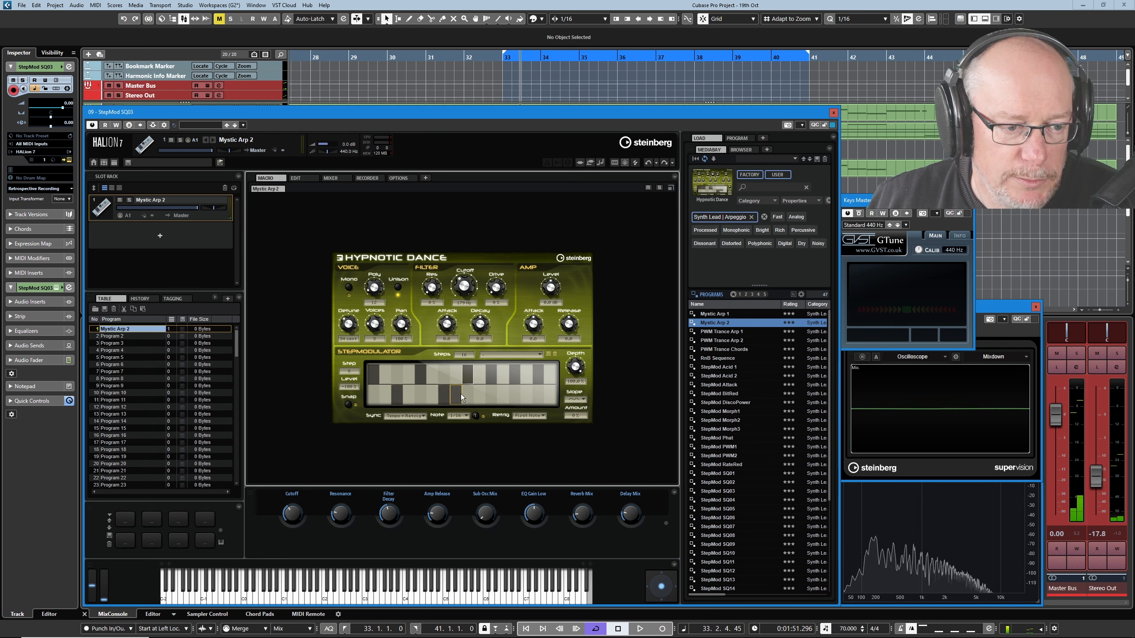
{"action": "left_click_drag", "start_coordinate": [493, 386], "coordinate": [498, 416]}
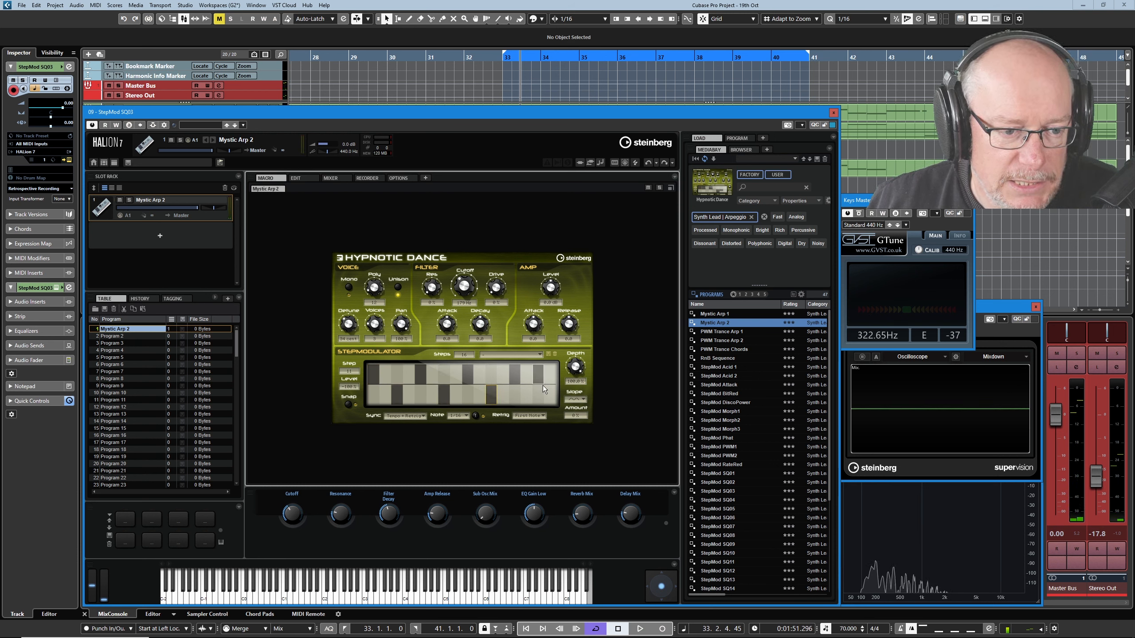
{"action": "left_click_drag", "start_coordinate": [541, 385], "coordinate": [535, 412]}
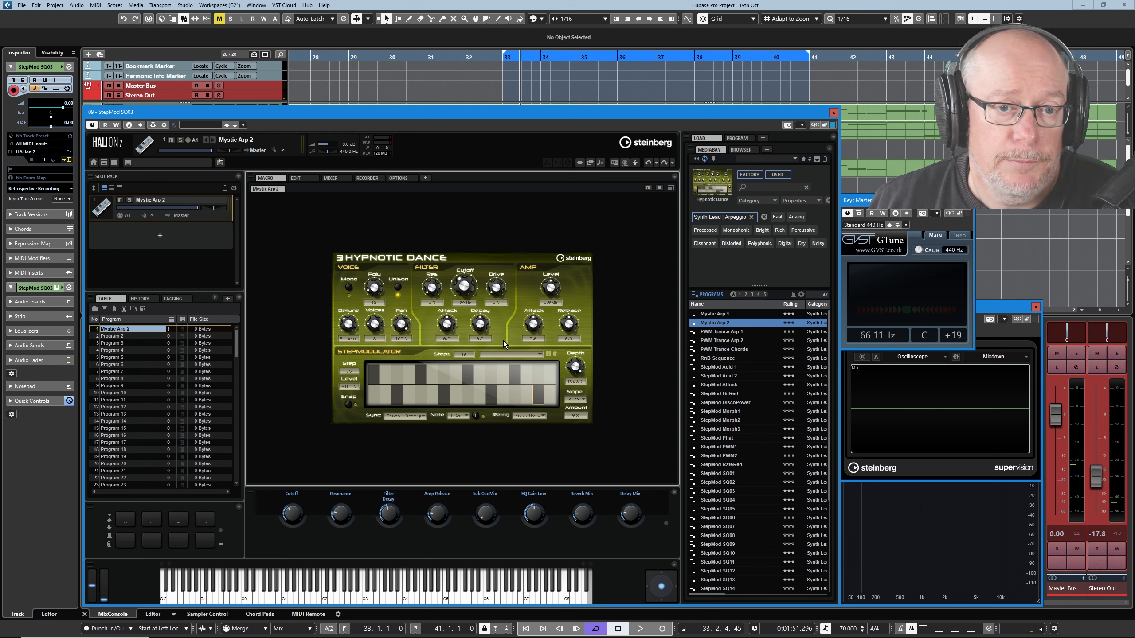
Step: Expand the Mystic Arp 2 program tree and view the settings of the layer's FlexPhraser module in the sound editor
{"action": "left_click", "coordinate": [737, 138]}
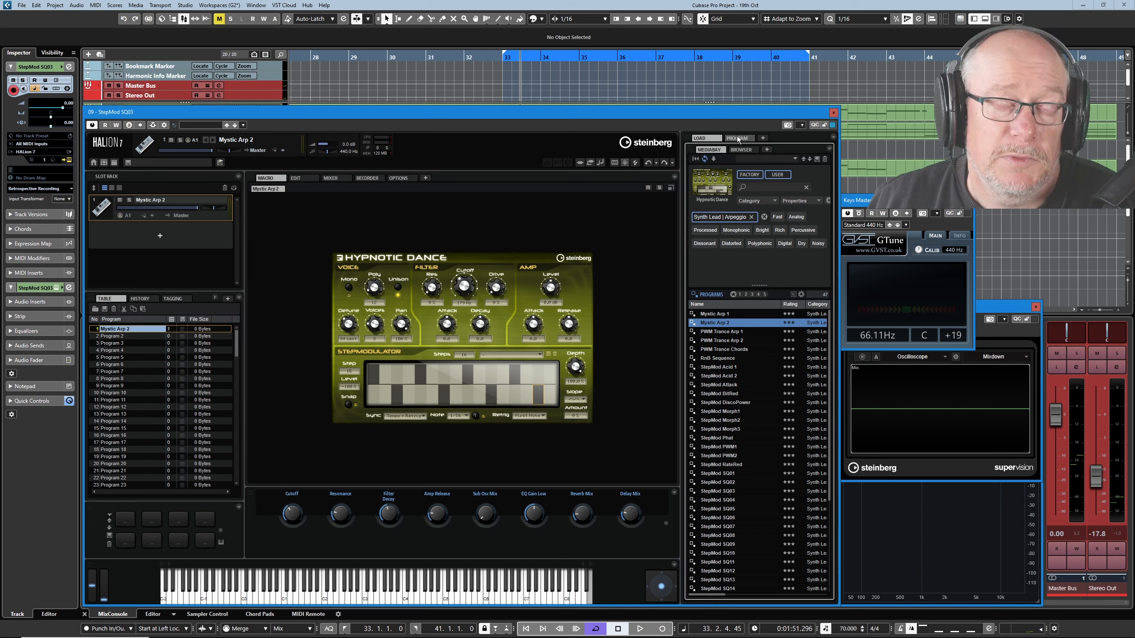
{"action": "right_click", "coordinate": [742, 166]}
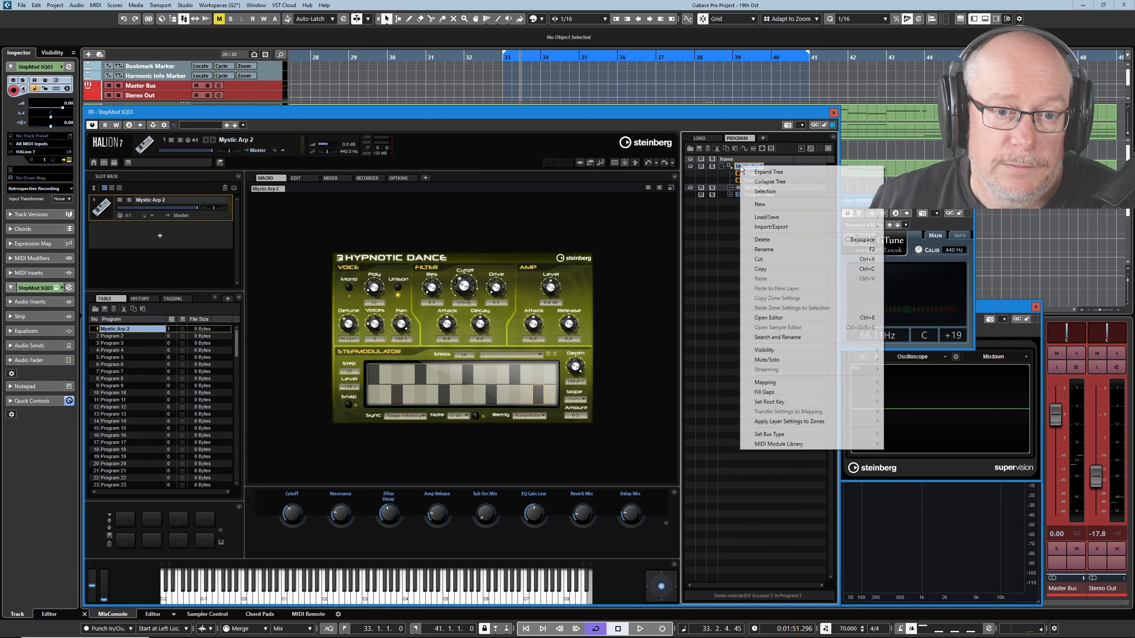
{"action": "left_click", "coordinate": [768, 171]}
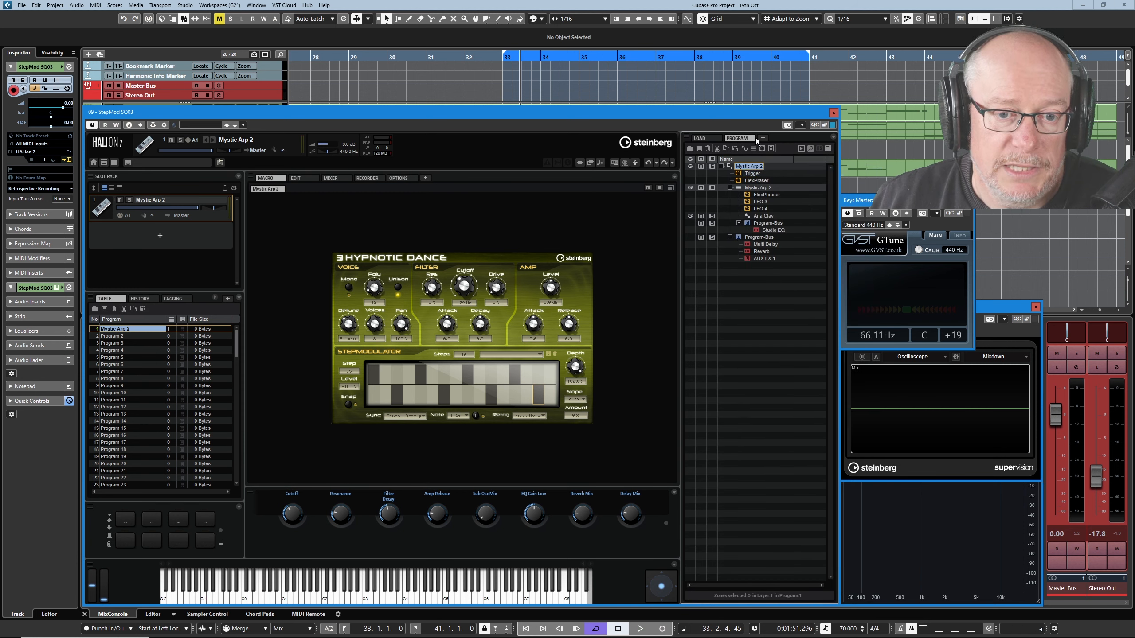
{"action": "left_click", "coordinate": [767, 196]}
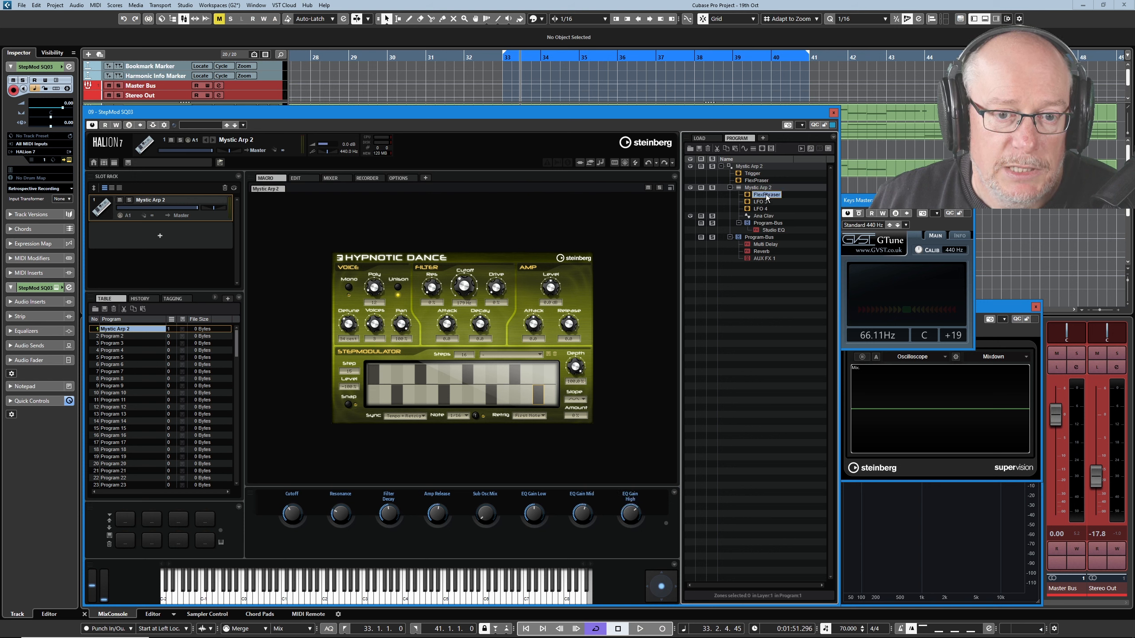
{"action": "left_click", "coordinate": [307, 178]}
{"action": "left_click", "coordinate": [270, 190]}
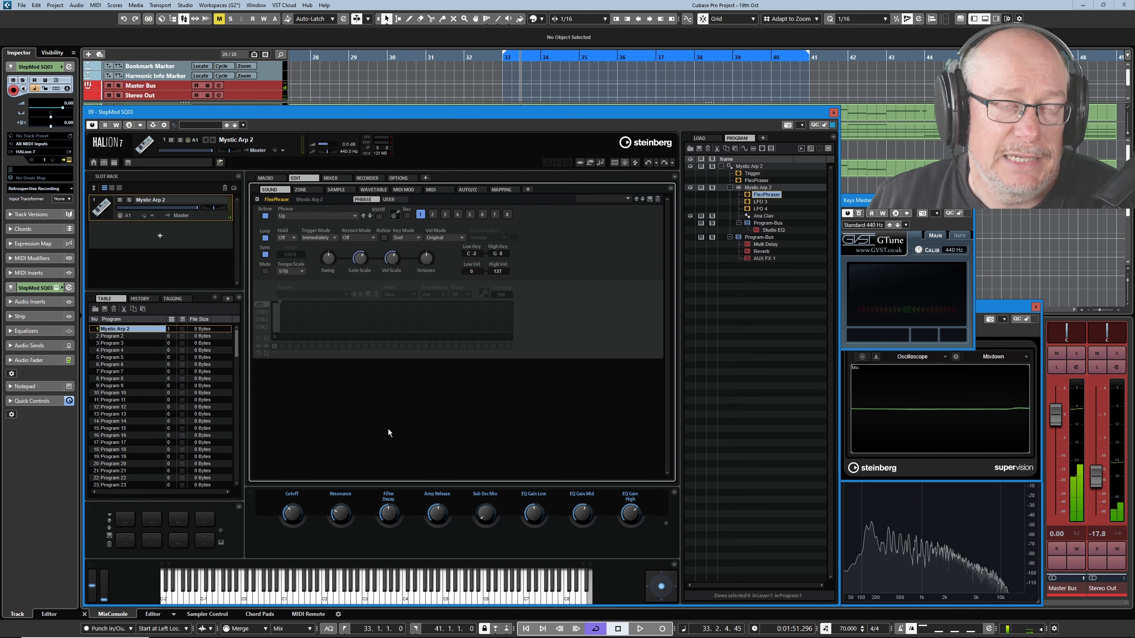
Step: Compare the Hypnotic Dance macro page with the routings in the zone's modulation matrix for Mystic Arp 2
{"action": "left_click", "coordinate": [272, 178]}
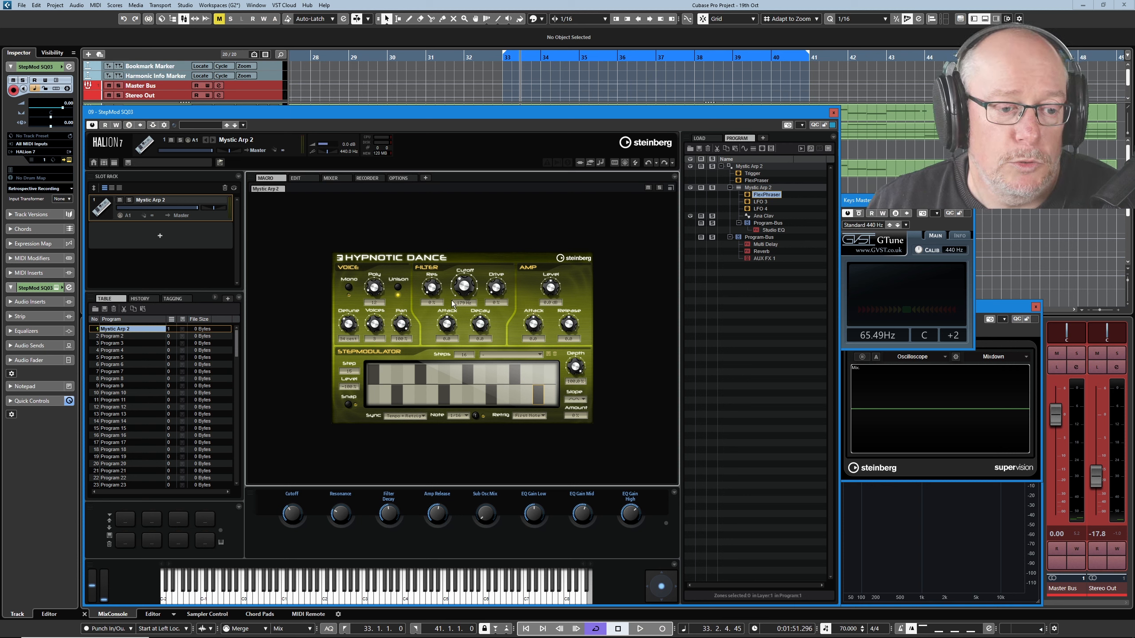
{"action": "left_click", "coordinate": [303, 178]}
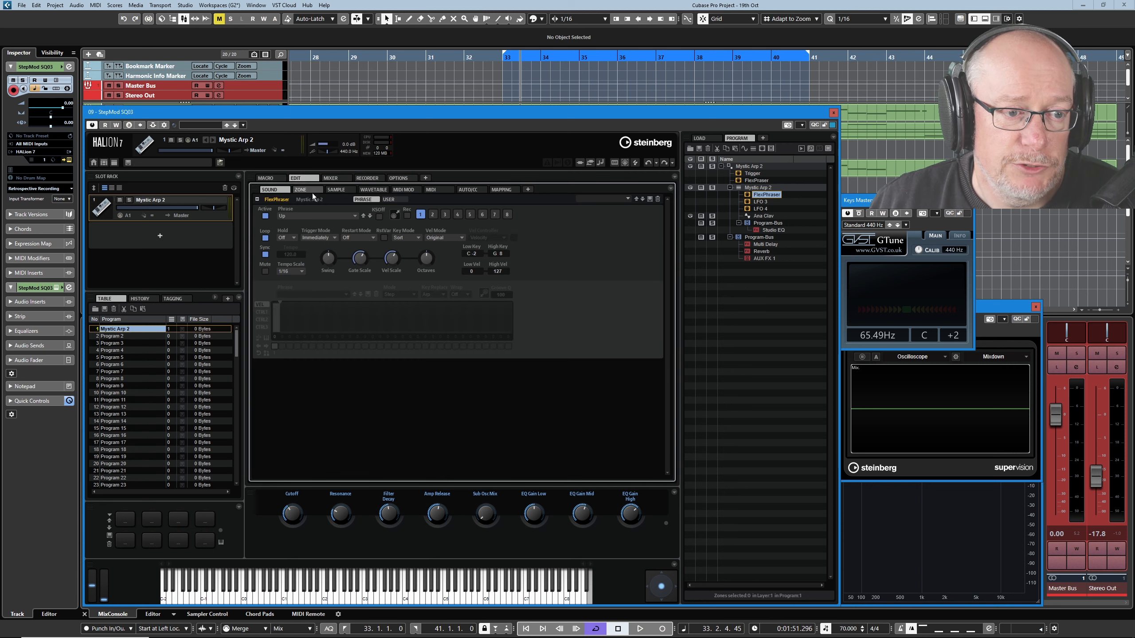
{"action": "left_click", "coordinate": [296, 188]}
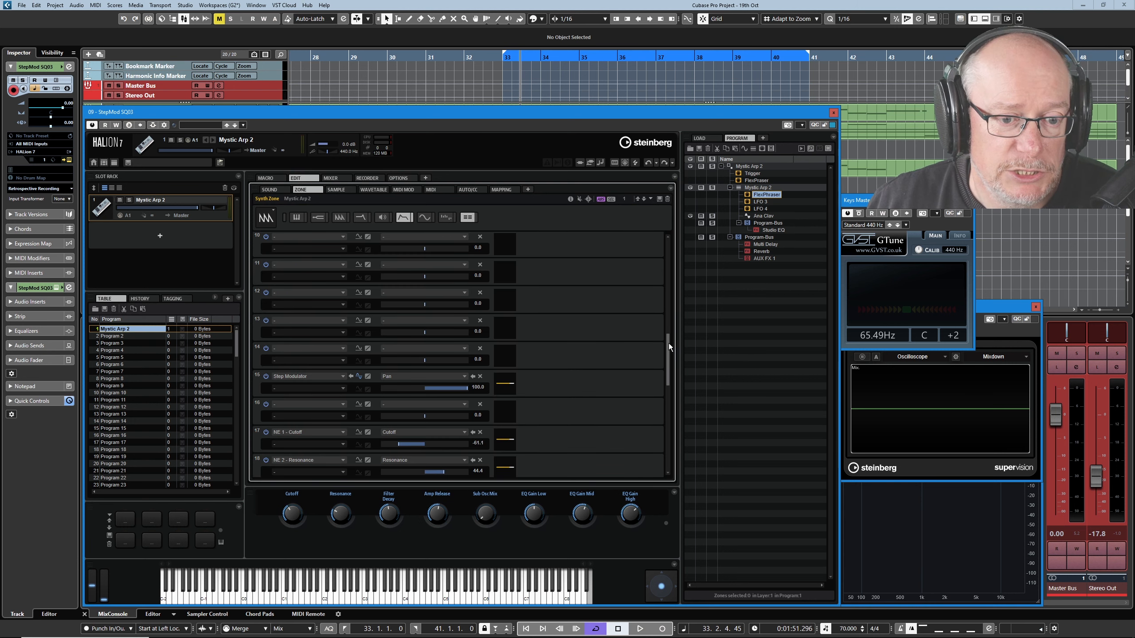
{"action": "scroll", "coordinate": [649, 347], "scroll_direction": "down", "scroll_amount": 4}
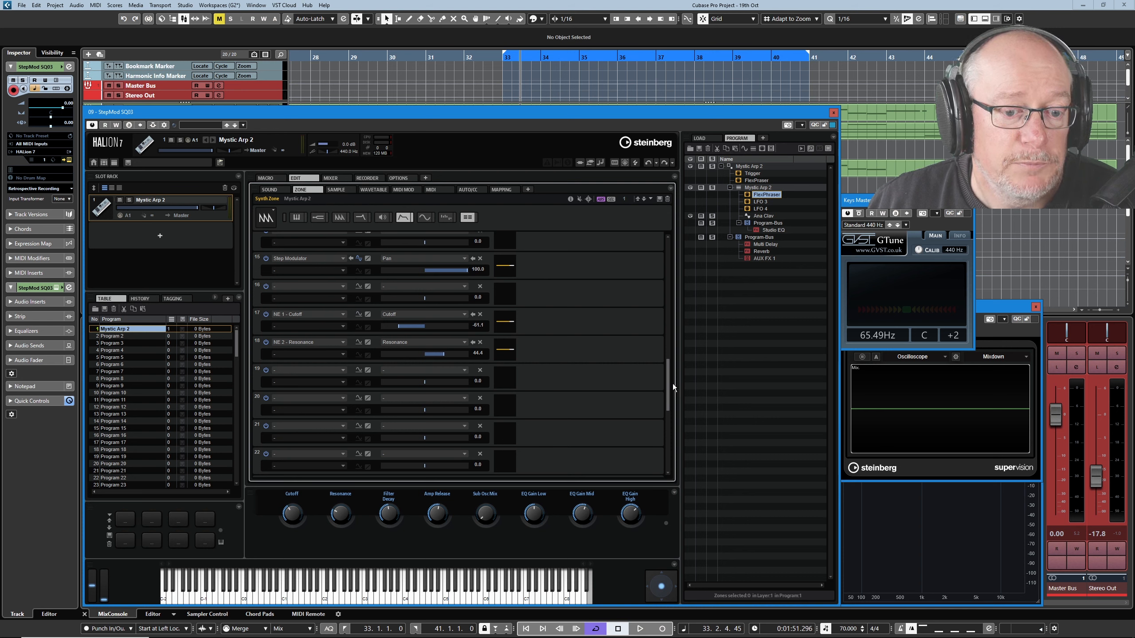
{"action": "left_click_drag", "start_coordinate": [668, 383], "coordinate": [667, 320]}
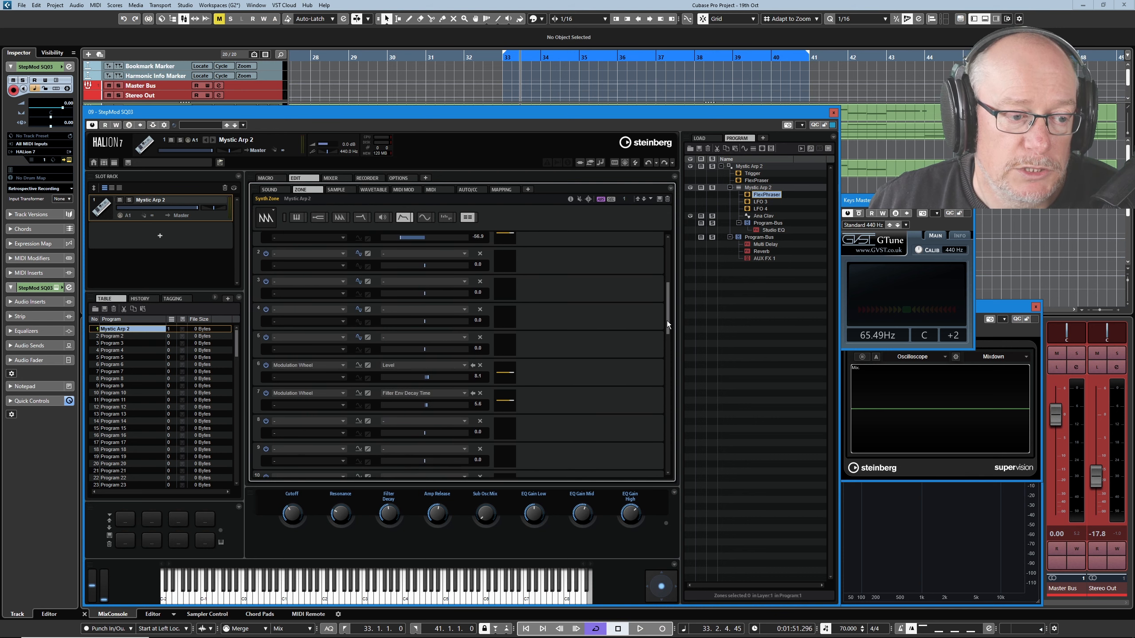